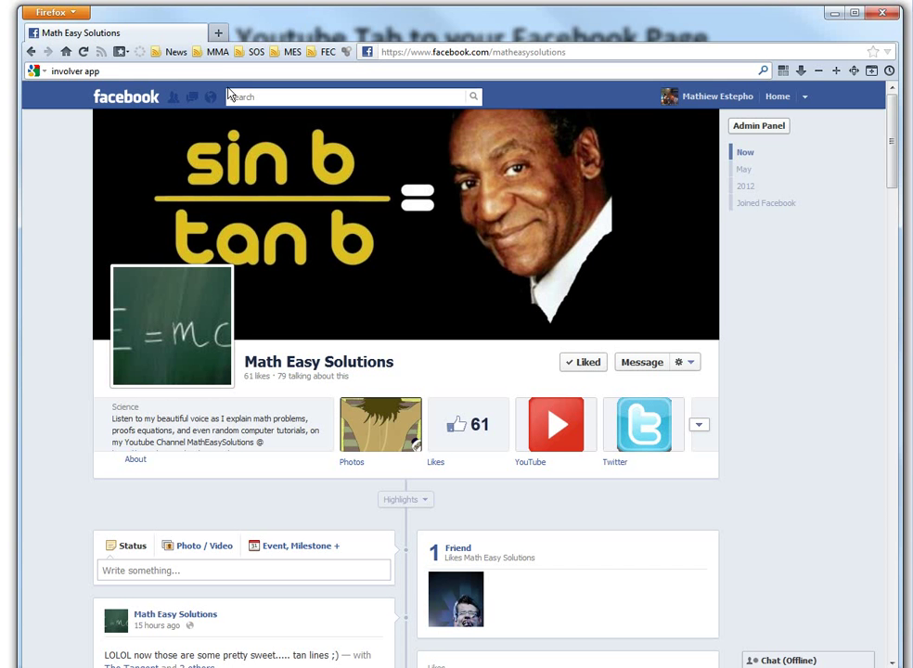
Show the Math Easy Solutions Facebook page with its Photos, Likes, YouTube and Twitter tiles
{"action": "mouse_move", "coordinate": [280, 128]}
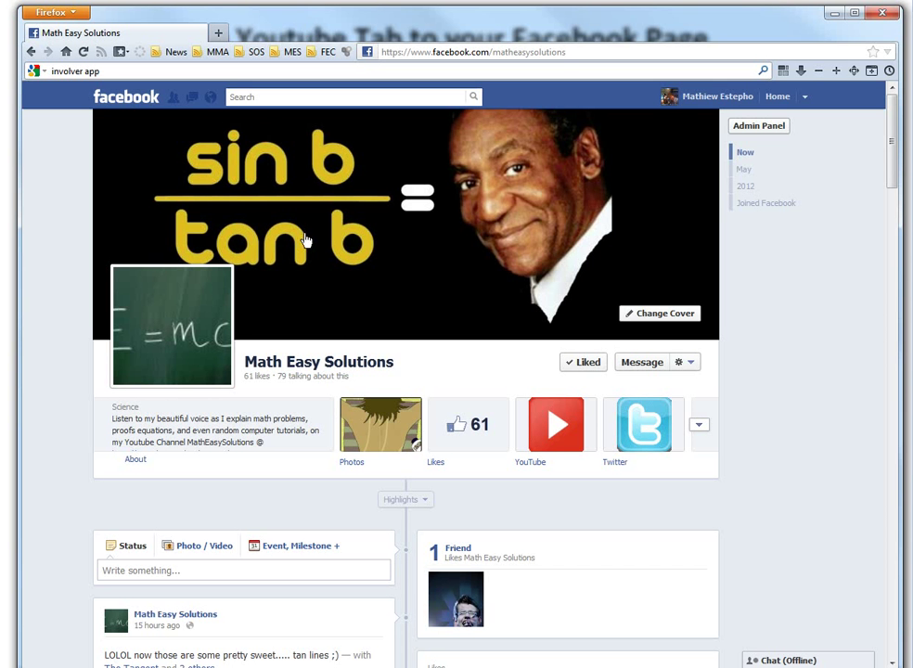
Open the page's YouTube tab, then play and pause the hyperbola video
{"action": "scroll", "coordinate": [768, 336], "scroll_direction": "down", "scroll_amount": 2}
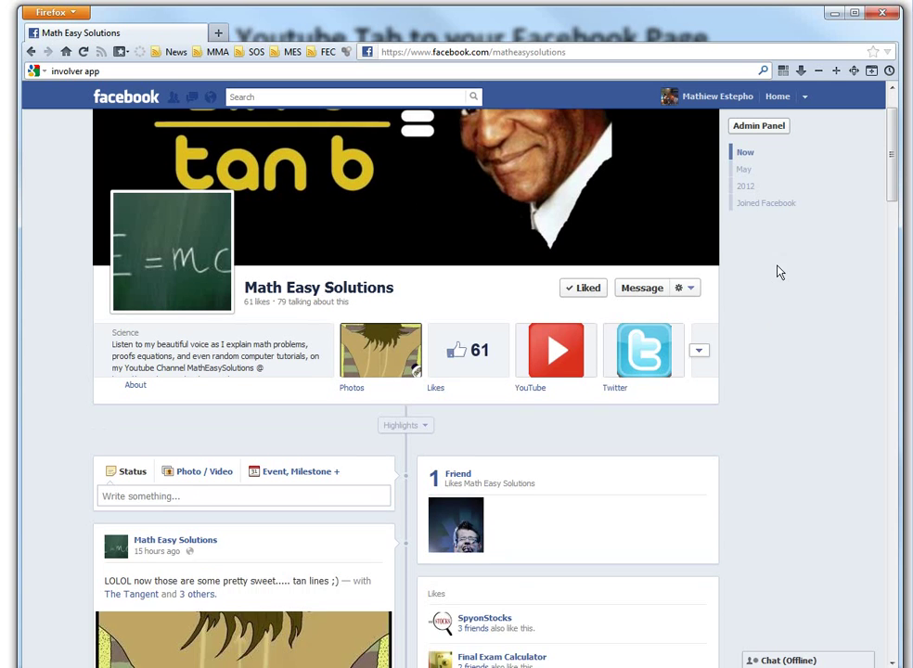
{"action": "scroll", "coordinate": [776, 271], "scroll_direction": "up", "scroll_amount": 1}
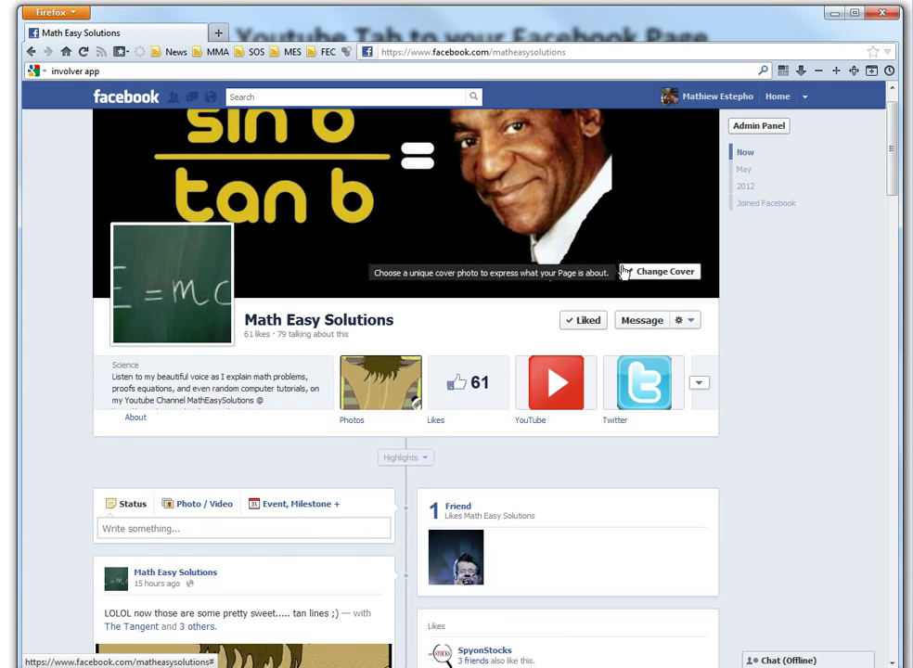
{"action": "scroll", "coordinate": [786, 286], "scroll_direction": "down", "scroll_amount": 2}
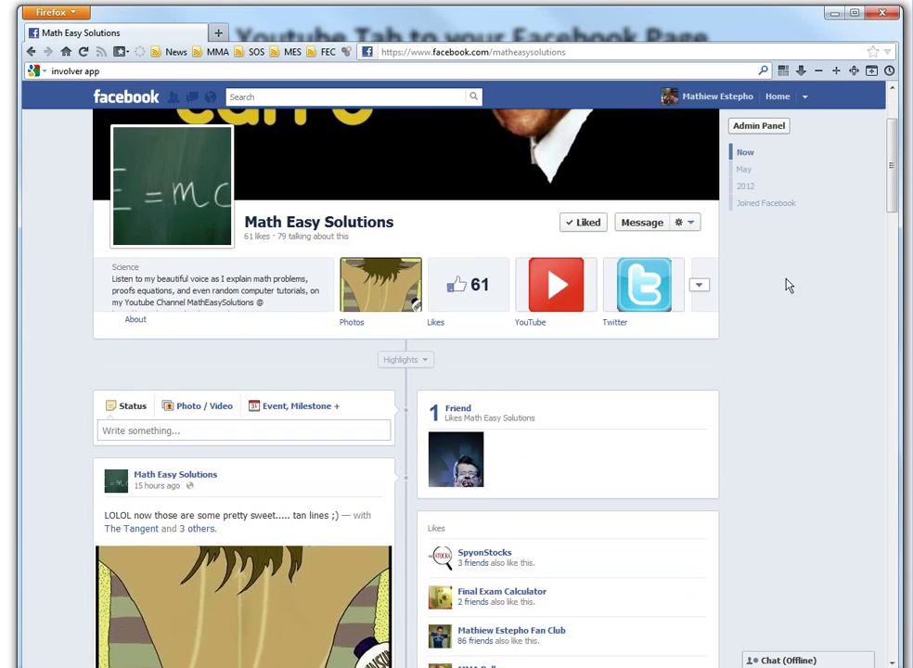
{"action": "left_click", "coordinate": [551, 306]}
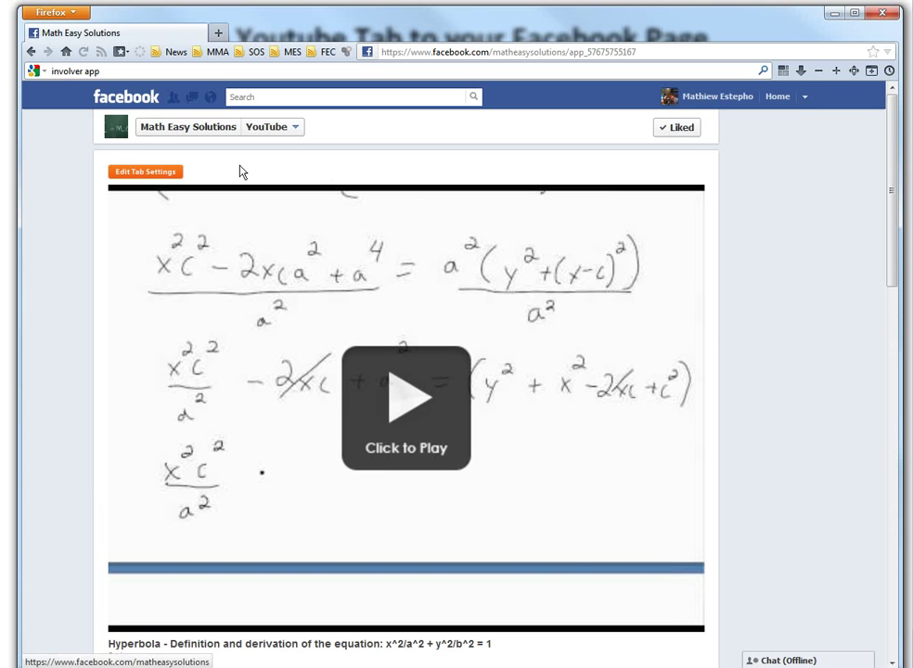
{"action": "scroll", "coordinate": [820, 146], "scroll_direction": "down", "scroll_amount": 4}
{"action": "scroll", "coordinate": [800, 251], "scroll_direction": "up", "scroll_amount": 2}
{"action": "scroll", "coordinate": [805, 215], "scroll_direction": "down", "scroll_amount": 5}
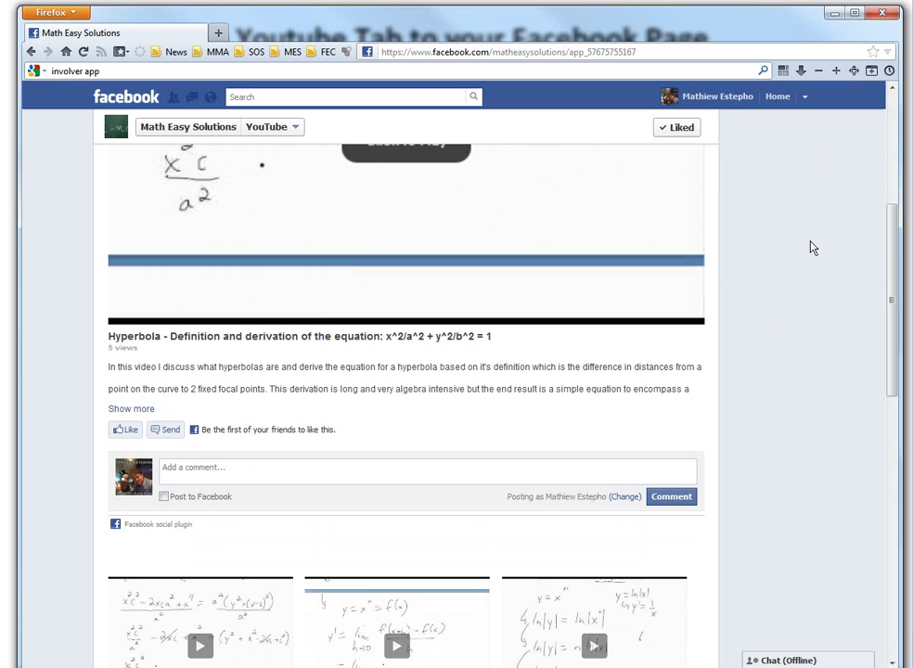
{"action": "scroll", "coordinate": [818, 219], "scroll_direction": "up", "scroll_amount": 4}
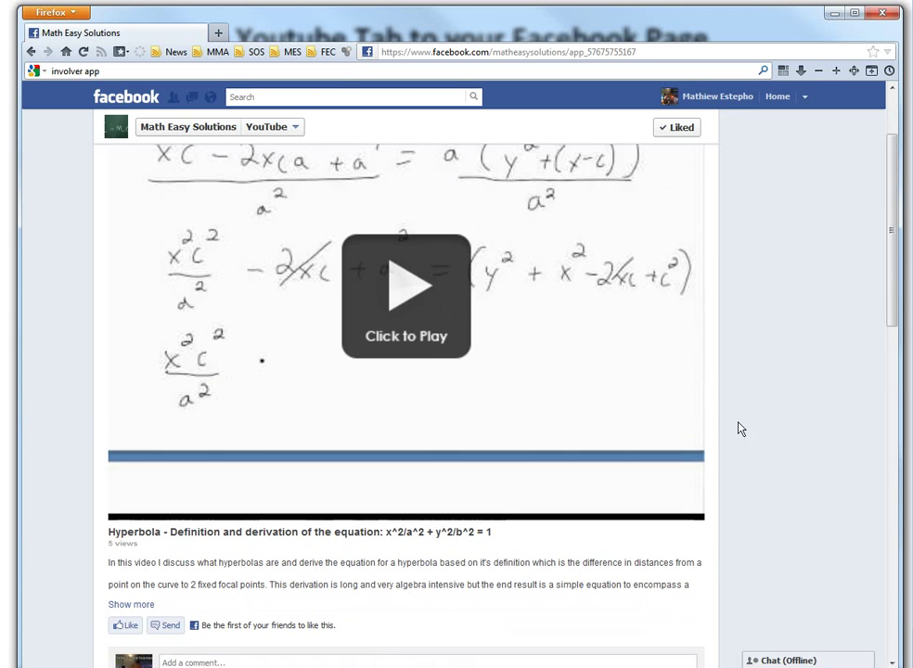
{"action": "left_click", "coordinate": [408, 291]}
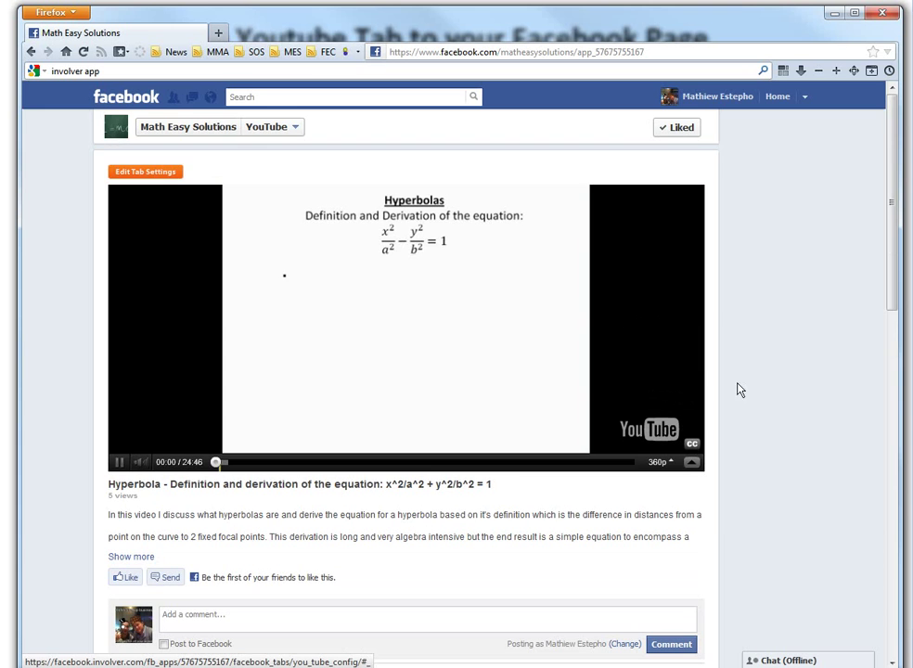
{"action": "scroll", "coordinate": [818, 361], "scroll_direction": "down", "scroll_amount": 1}
{"action": "scroll", "coordinate": [818, 360], "scroll_direction": "down", "scroll_amount": 1}
{"action": "left_click", "coordinate": [487, 252]}
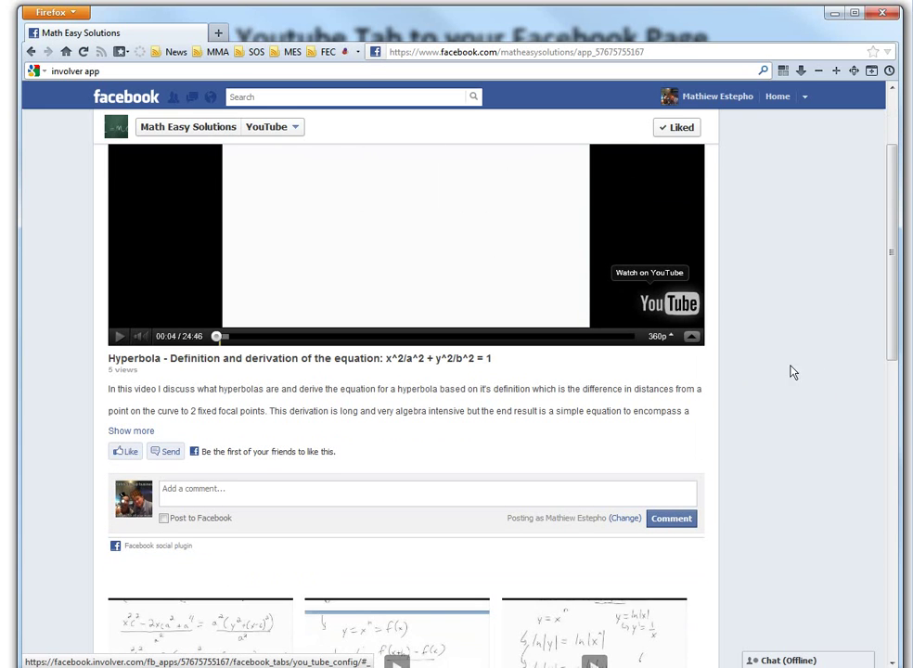
Switch to the Twitter tab, then return to the Math Easy Solutions main page
{"action": "scroll", "coordinate": [780, 403], "scroll_direction": "down", "scroll_amount": 3}
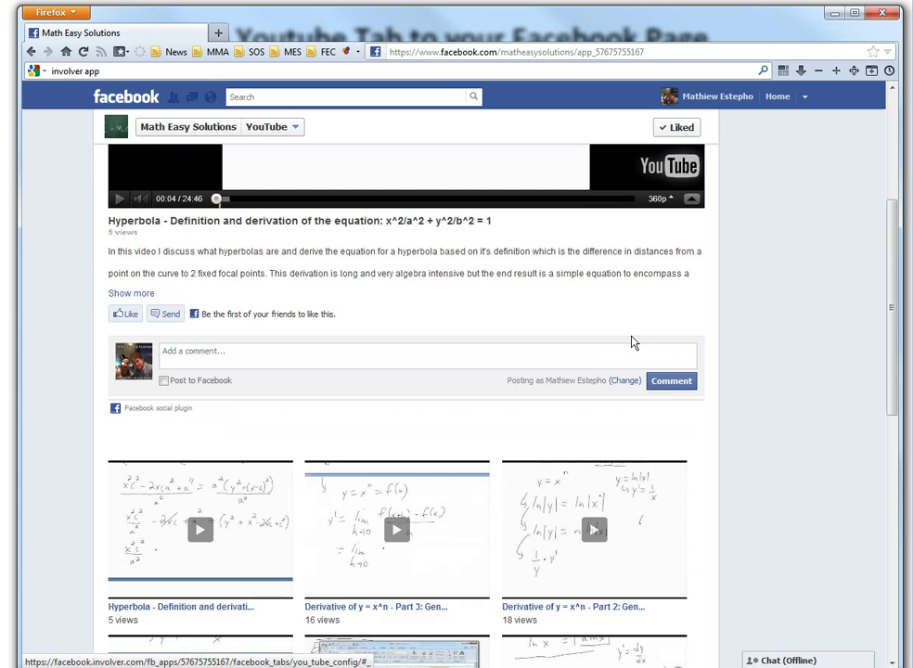
{"action": "scroll", "coordinate": [803, 407], "scroll_direction": "down", "scroll_amount": 3}
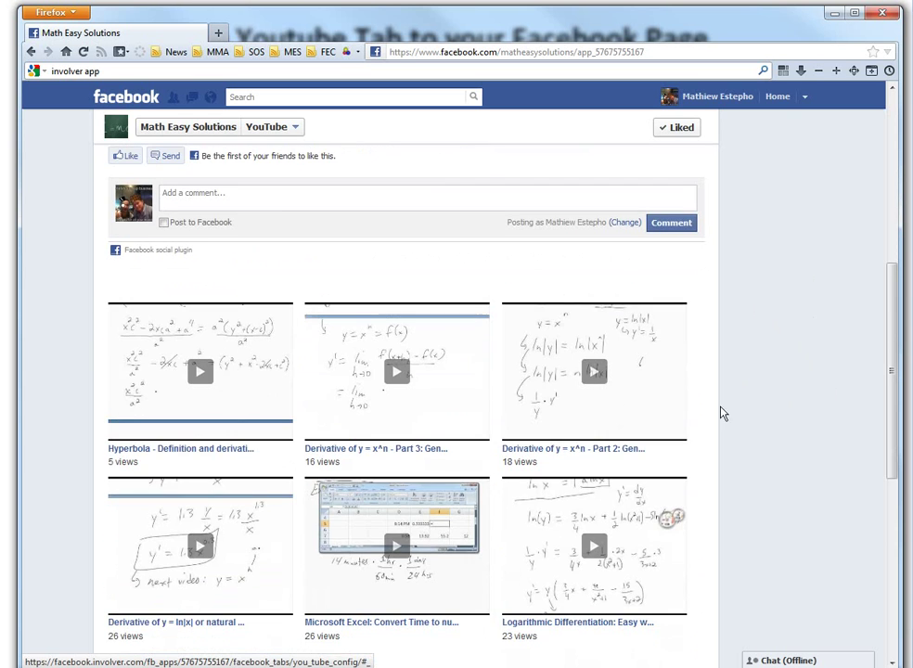
{"action": "scroll", "coordinate": [799, 343], "scroll_direction": "up", "scroll_amount": 6}
{"action": "scroll", "coordinate": [797, 362], "scroll_direction": "up", "scroll_amount": 3}
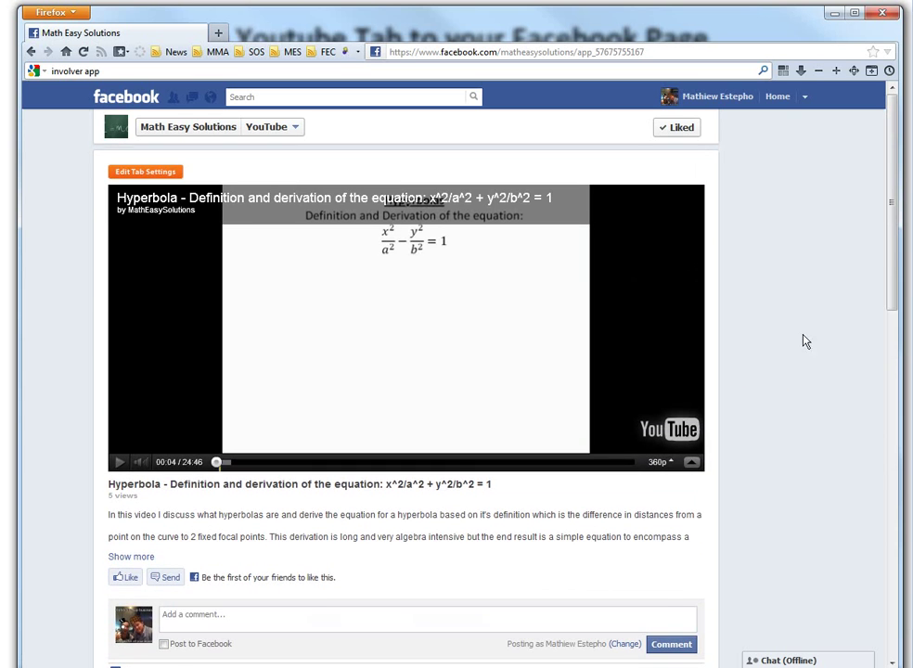
{"action": "left_click", "coordinate": [283, 130]}
{"action": "left_click", "coordinate": [284, 225]}
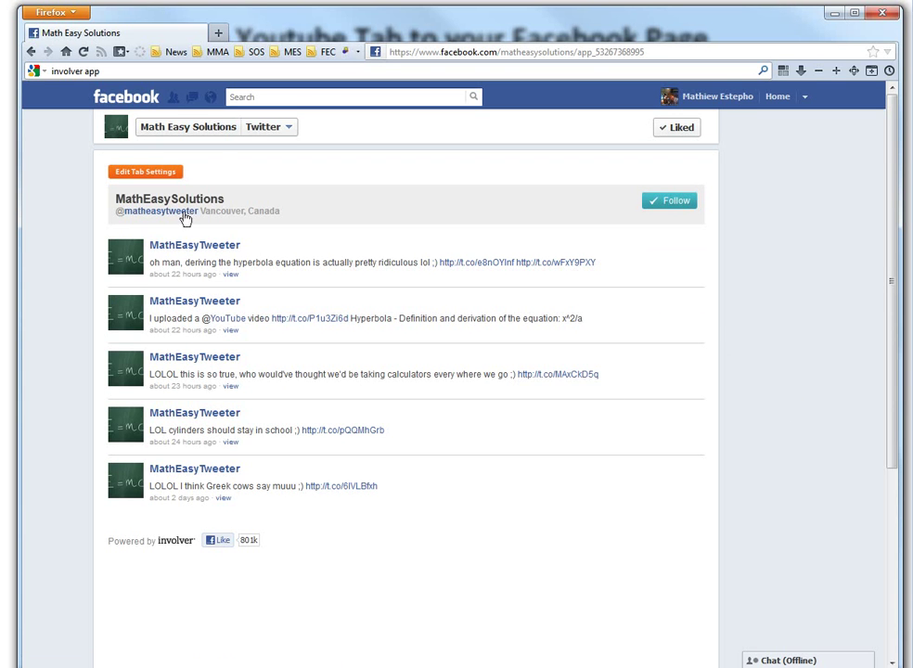
{"action": "left_click", "coordinate": [183, 128]}
Search Google for 'involver' in a new browser tab
{"action": "left_click", "coordinate": [218, 33]}
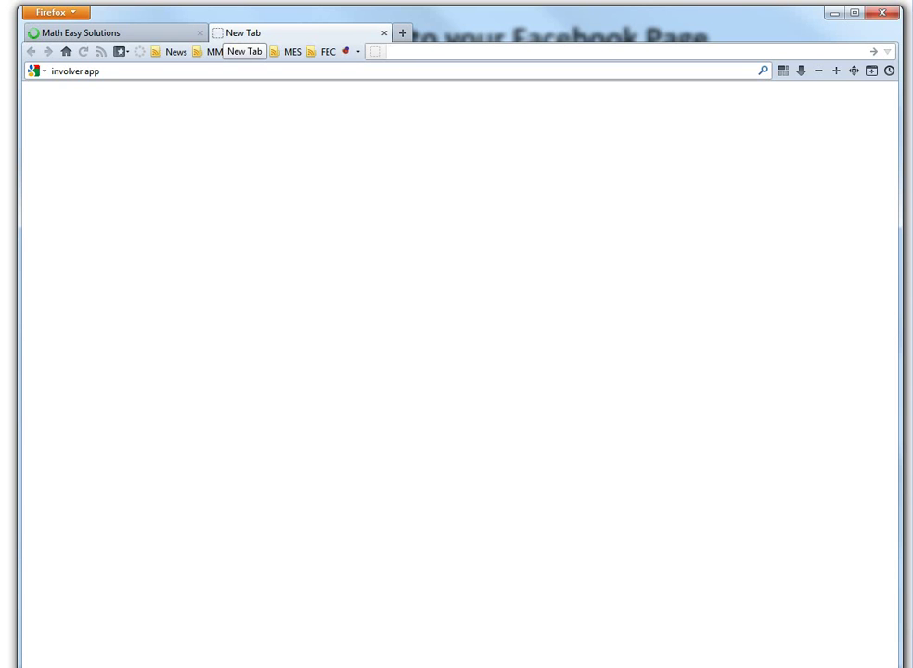
{"action": "key", "text": "ctrl+k"}
{"action": "type", "text": "involver"}
{"action": "key", "text": "Return"}
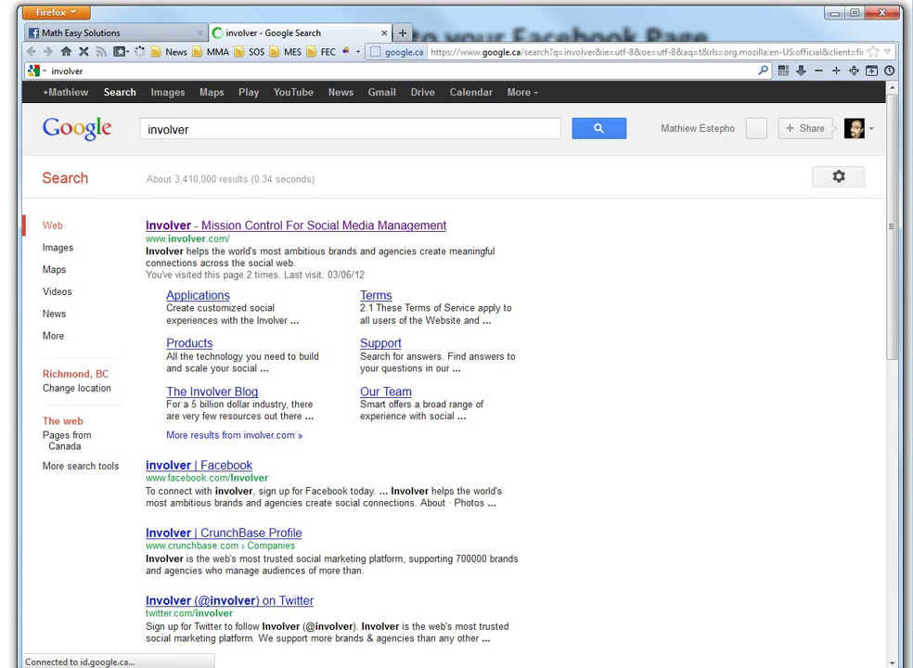
Go to involver.com's Our Apps list and scroll down to YouTube Channels
{"action": "left_click", "coordinate": [269, 227]}
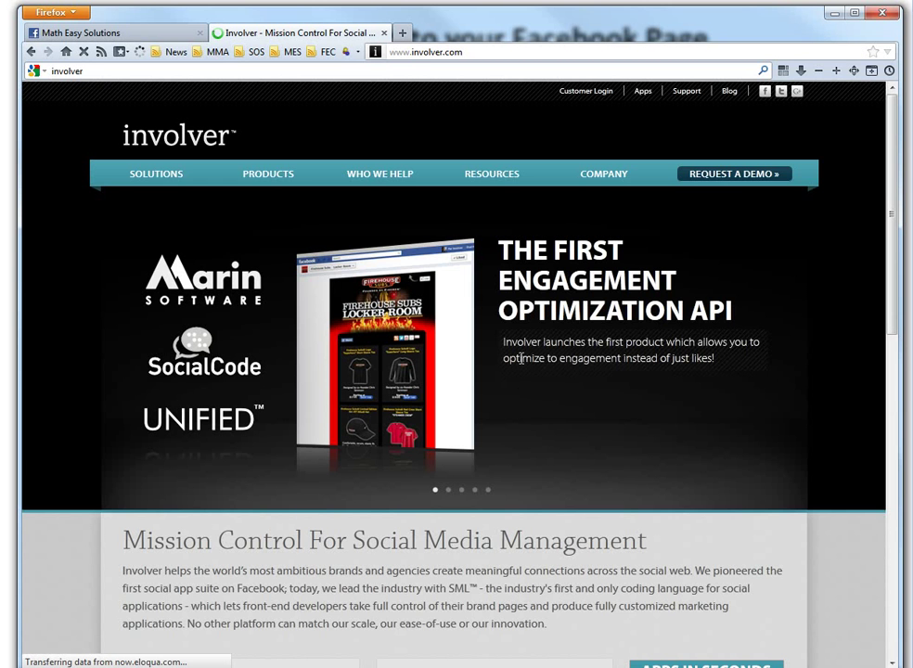
{"action": "left_click", "coordinate": [643, 94]}
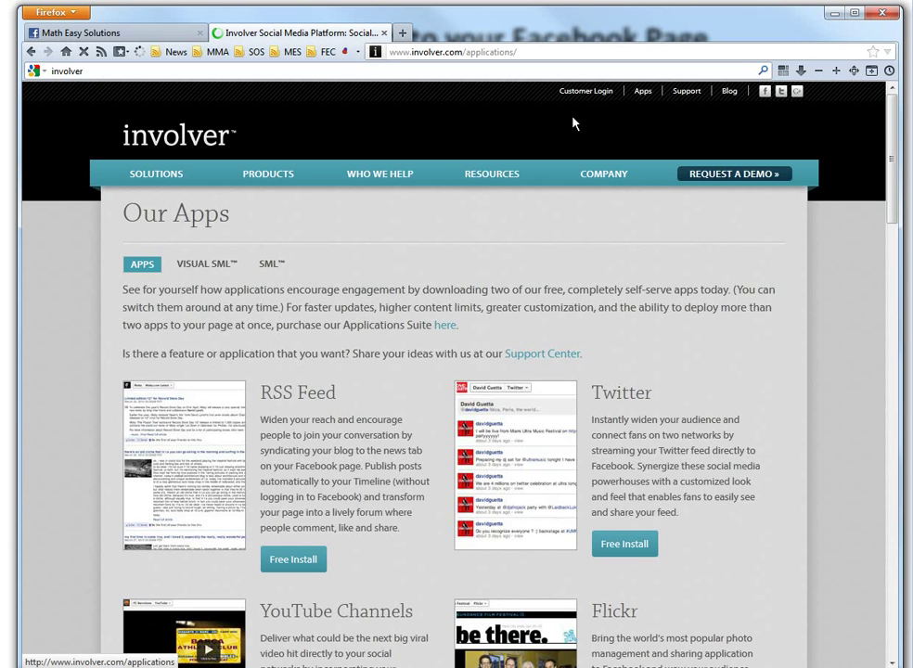
{"action": "scroll", "coordinate": [349, 321], "scroll_direction": "down", "scroll_amount": 3}
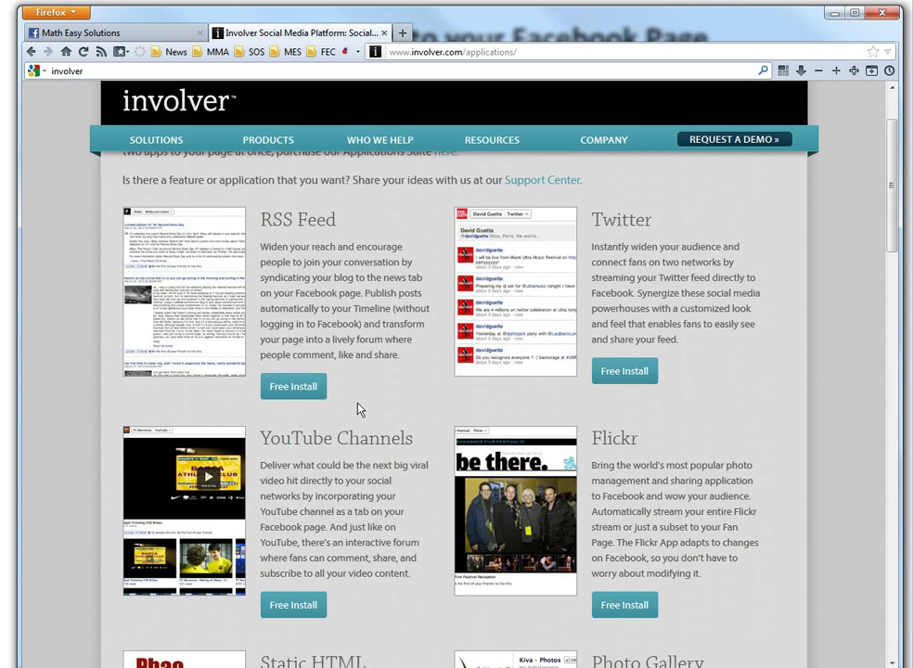
{"action": "scroll", "coordinate": [355, 464], "scroll_direction": "down", "scroll_amount": 2}
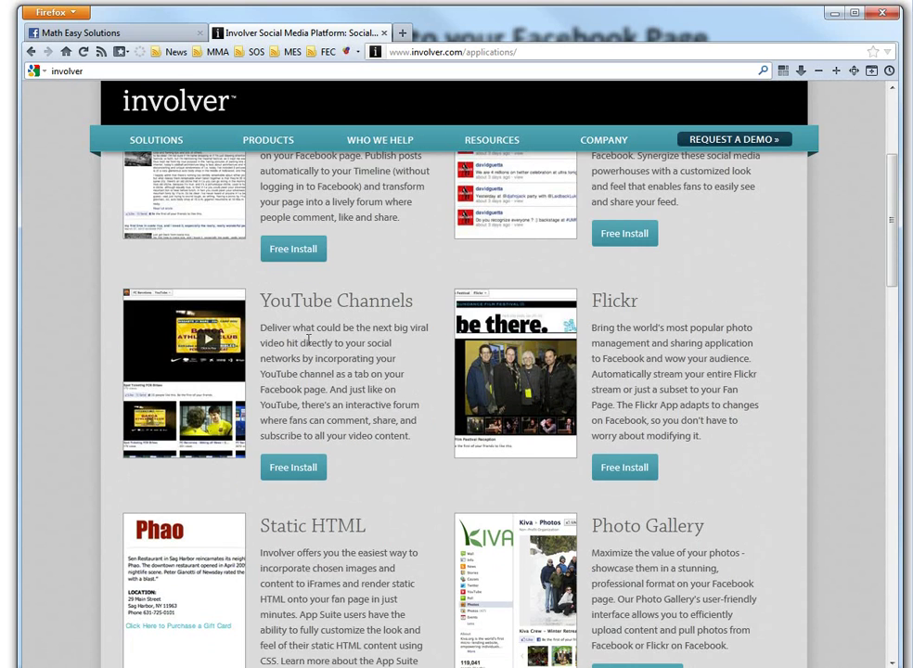
{"action": "scroll", "coordinate": [378, 294], "scroll_direction": "up", "scroll_amount": 2}
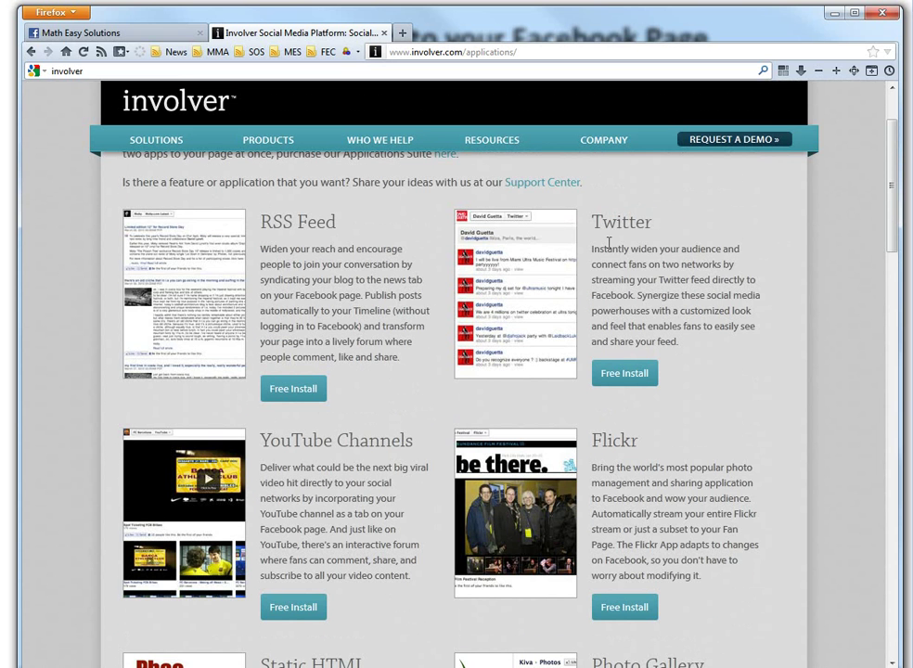
{"action": "scroll", "coordinate": [352, 478], "scroll_direction": "down", "scroll_amount": 2}
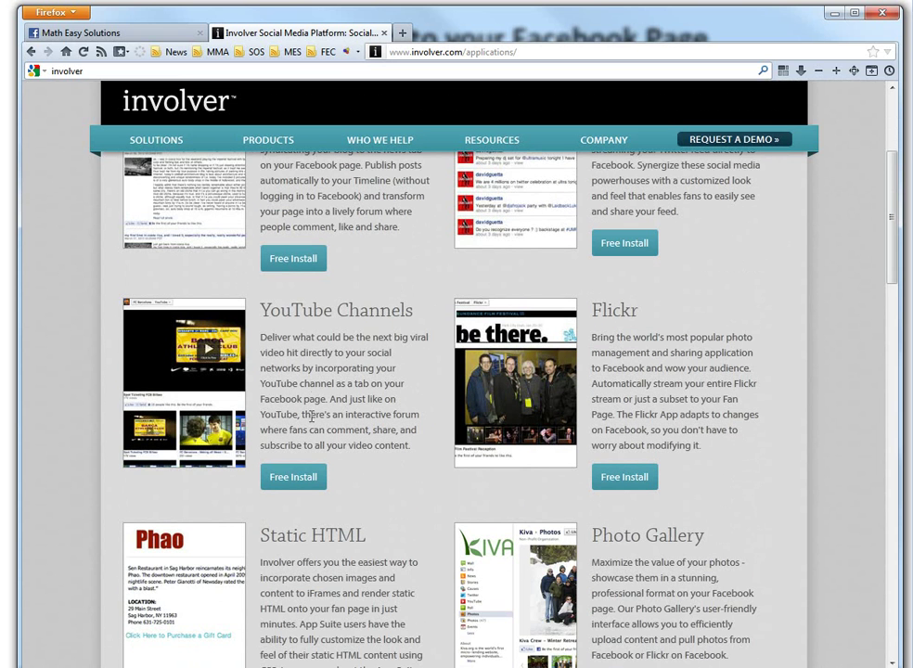
Install YouTube Channels as YouTube for Pages on SpyonStocks and accept Involver's terms
{"action": "left_click", "coordinate": [303, 476]}
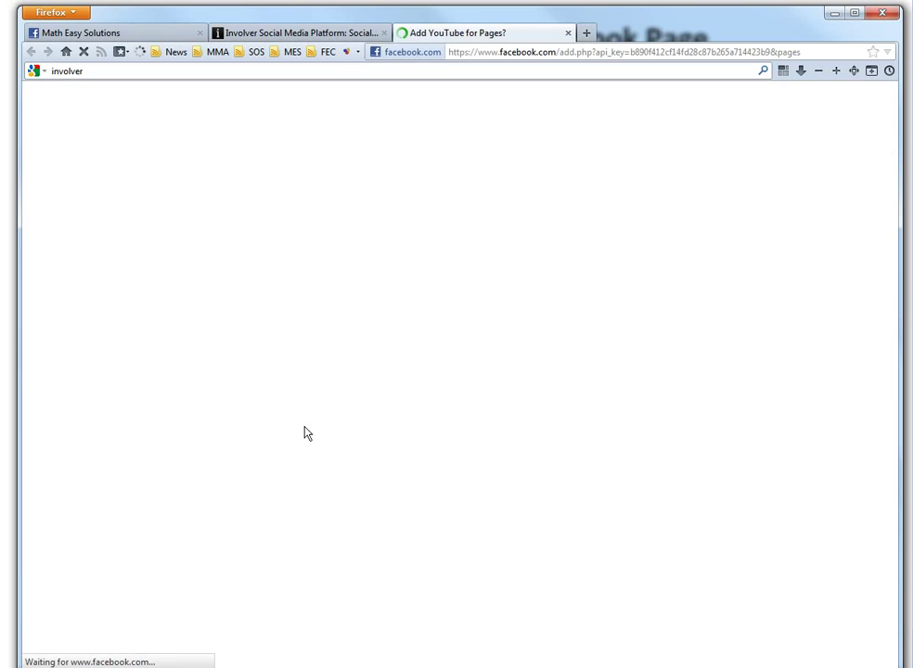
{"action": "left_click", "coordinate": [359, 181]}
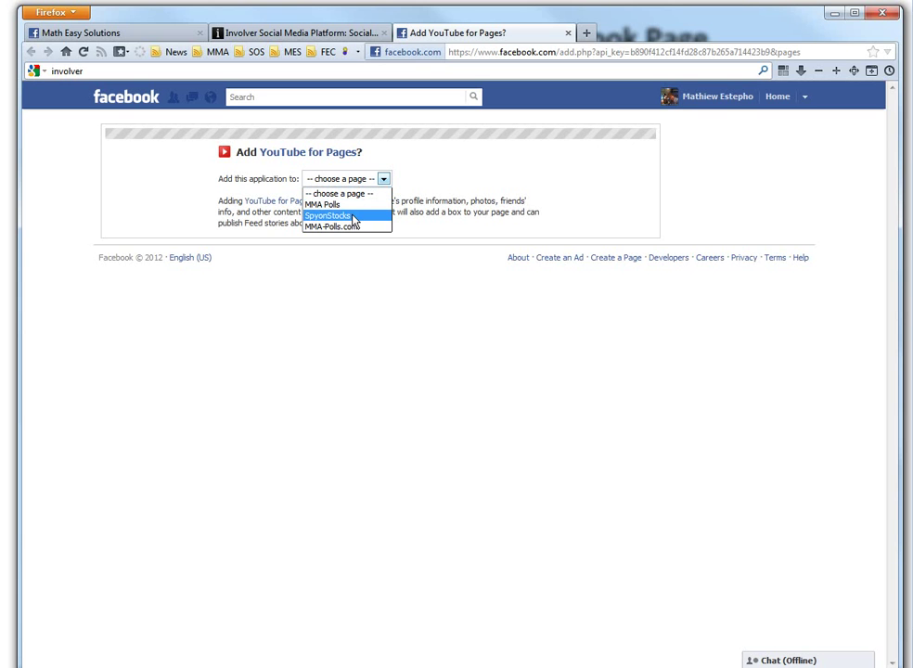
{"action": "left_click", "coordinate": [355, 216]}
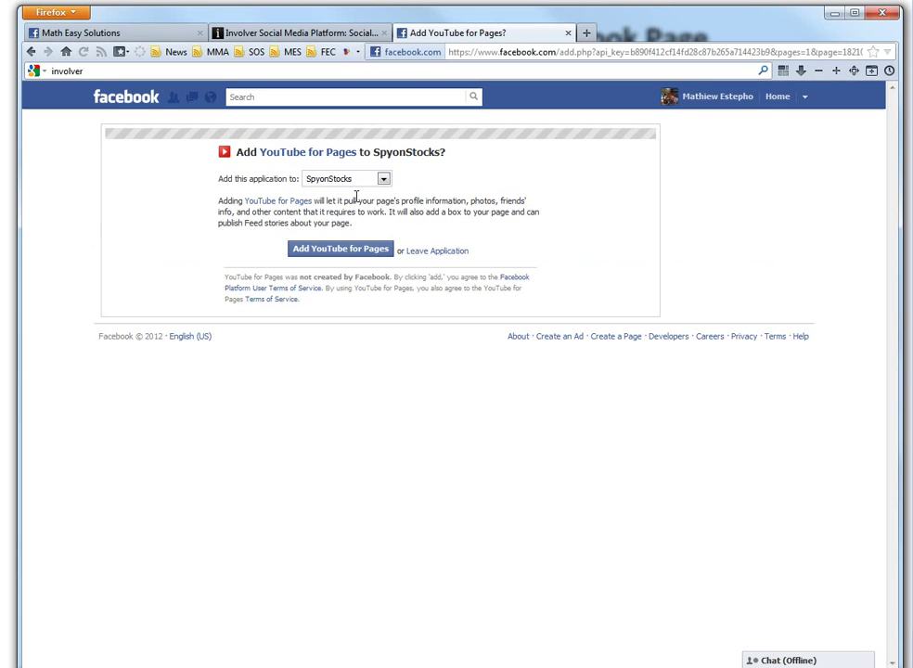
{"action": "left_click", "coordinate": [351, 250]}
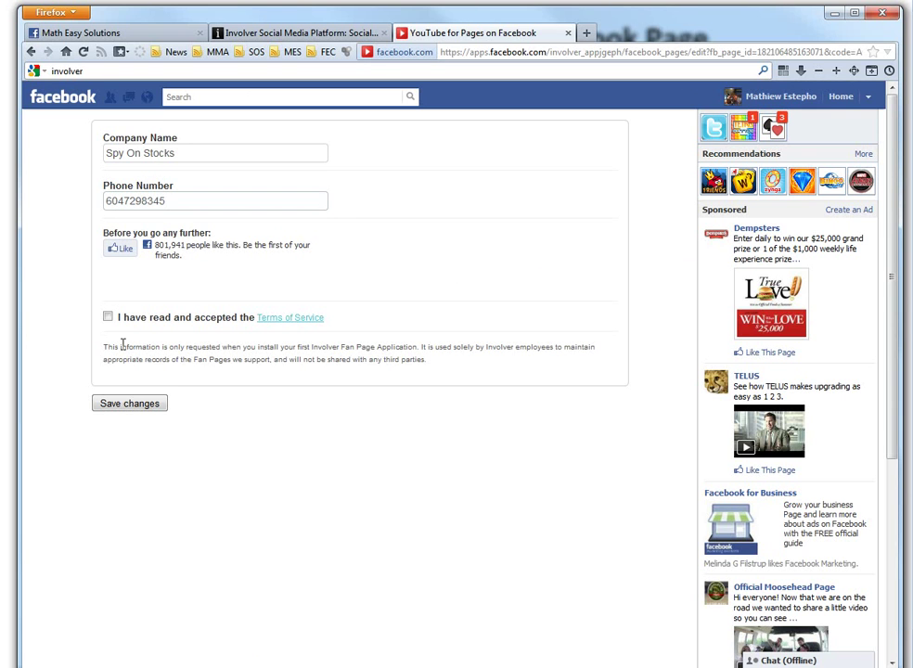
{"action": "left_click", "coordinate": [107, 317]}
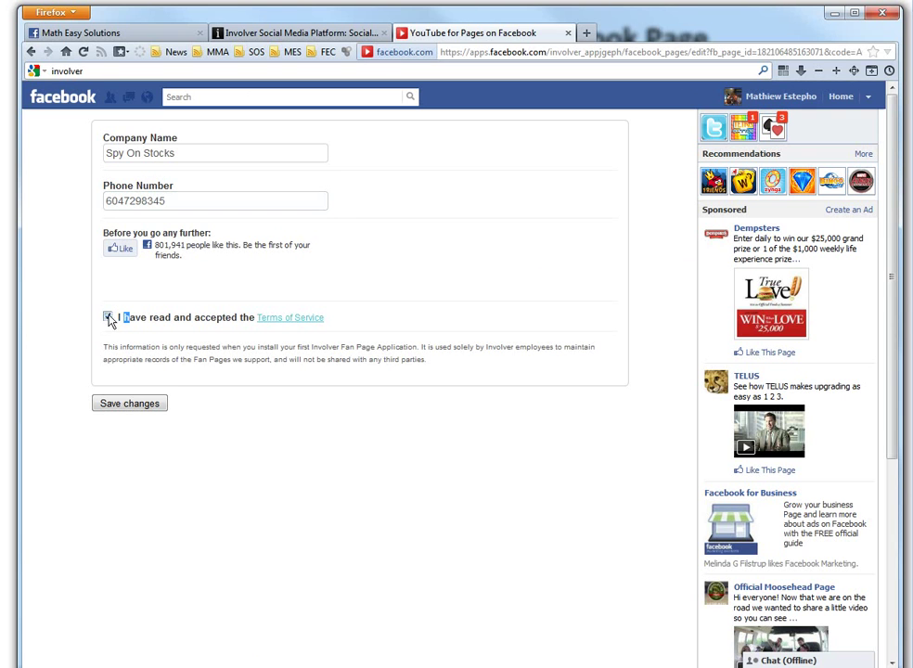
Save YouTube username matheasysolutions with user comments allowed and Latest Video featured
{"action": "left_click", "coordinate": [130, 405]}
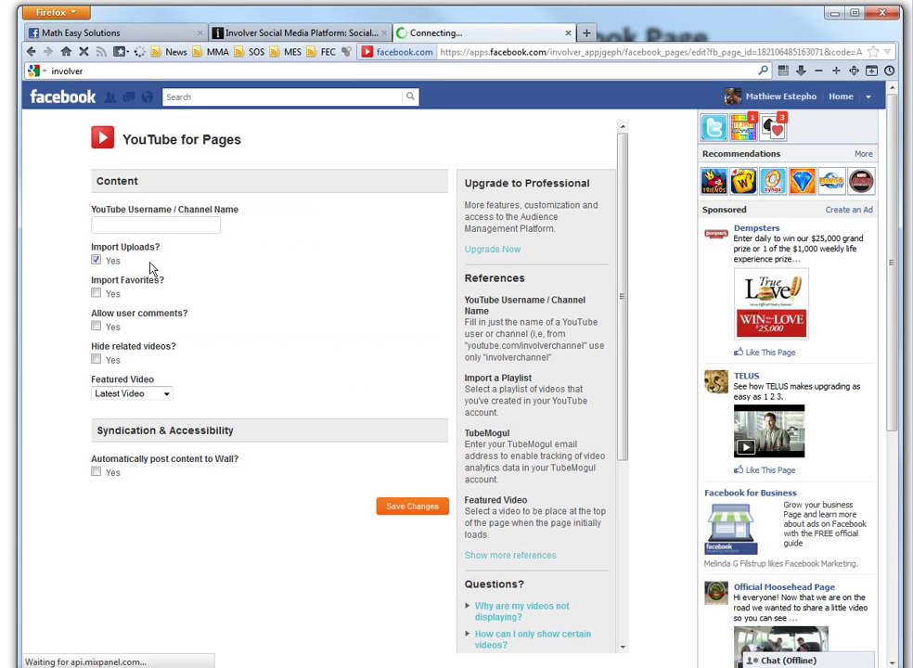
{"action": "left_click", "coordinate": [153, 223]}
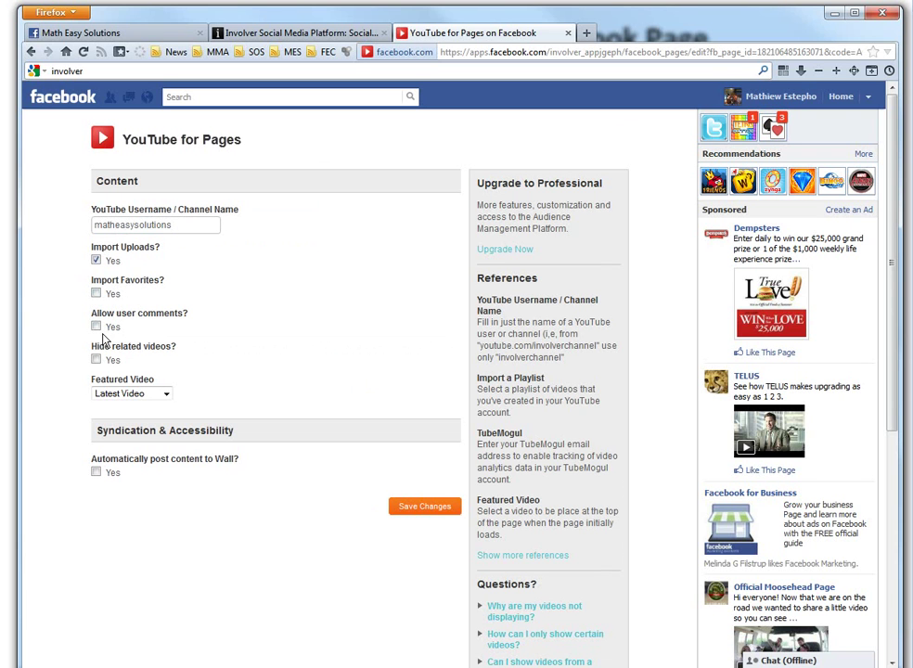
{"action": "left_click", "coordinate": [141, 394]}
{"action": "left_click", "coordinate": [146, 390]}
{"action": "left_click", "coordinate": [141, 394]}
{"action": "left_click", "coordinate": [260, 370]}
{"action": "left_click", "coordinate": [426, 506]}
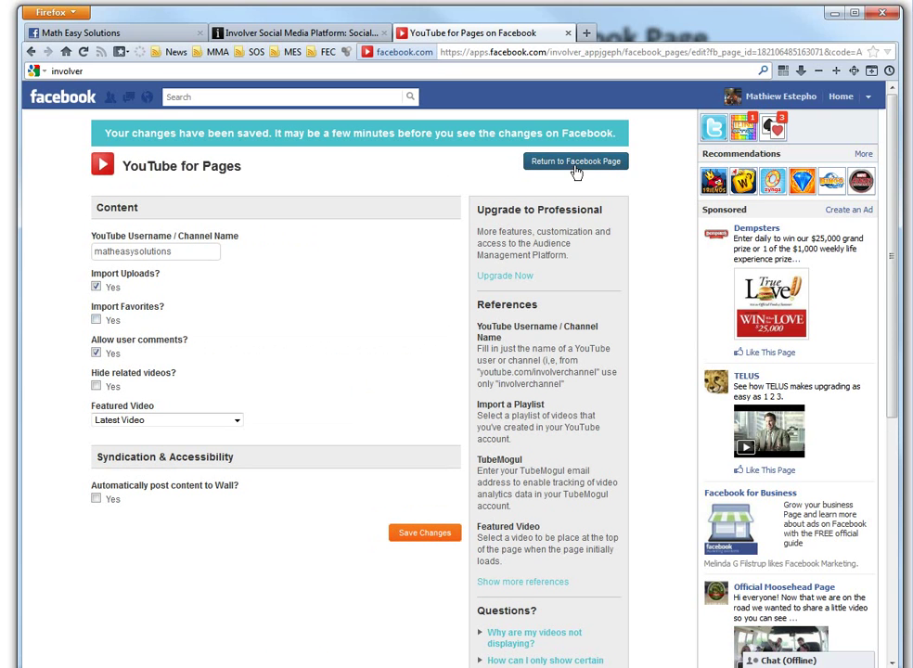
Return to the SpyonStocks Facebook page
{"action": "left_click", "coordinate": [576, 172]}
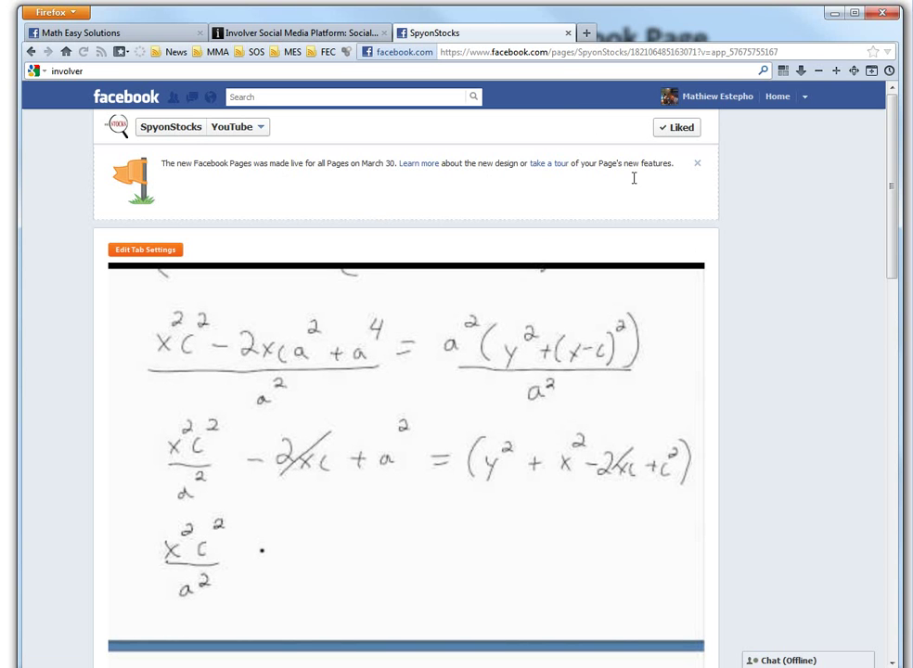
{"action": "left_click", "coordinate": [176, 127]}
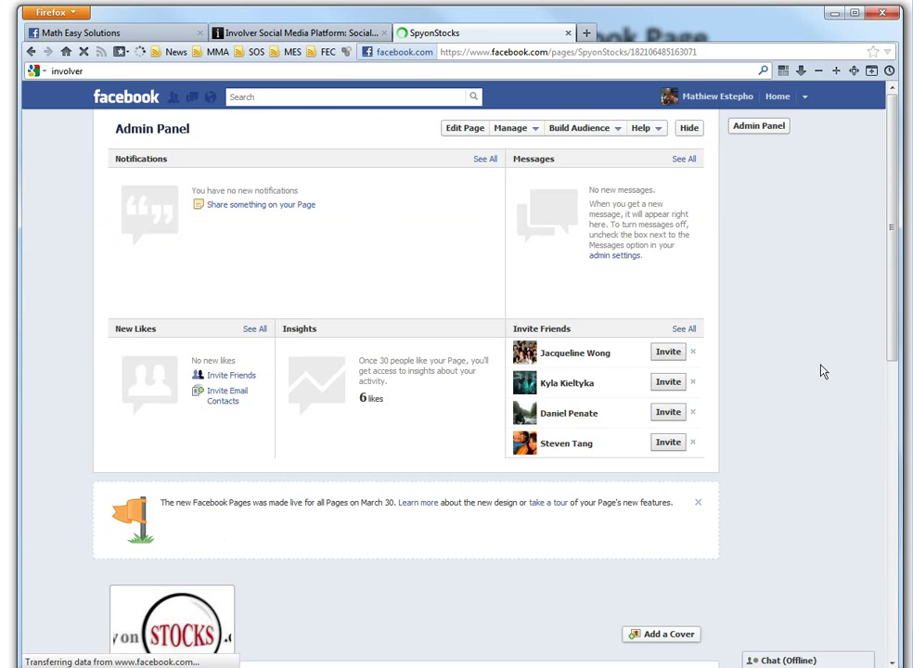
{"action": "scroll", "coordinate": [821, 378], "scroll_direction": "down", "scroll_amount": 5}
{"action": "scroll", "coordinate": [865, 204], "scroll_direction": "up", "scroll_amount": 3}
{"action": "scroll", "coordinate": [821, 316], "scroll_direction": "up", "scroll_amount": 2}
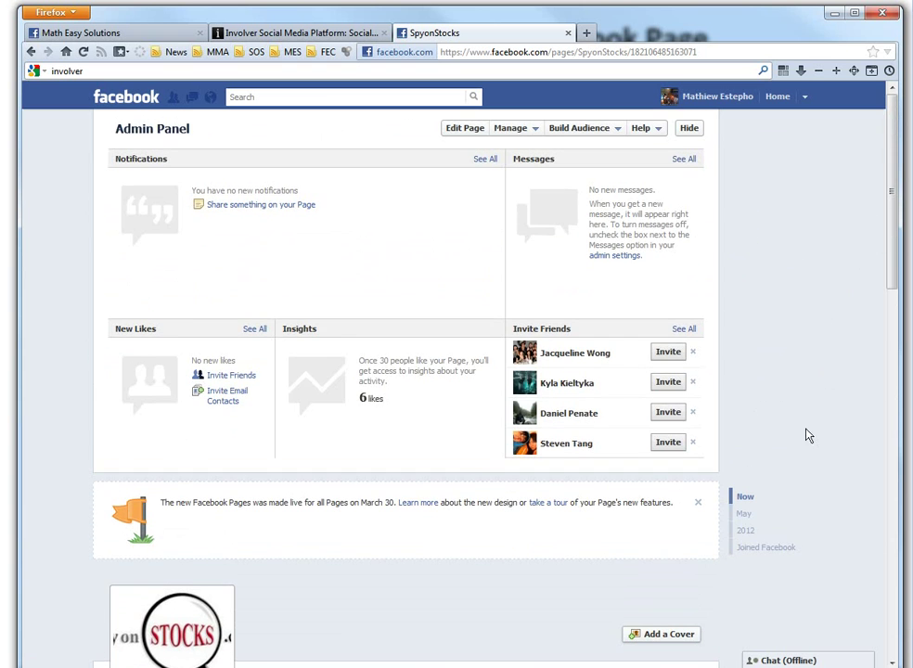
Hide the admin panel and select the new YouTube tile beside Photos and Likes
{"action": "left_click", "coordinate": [746, 127]}
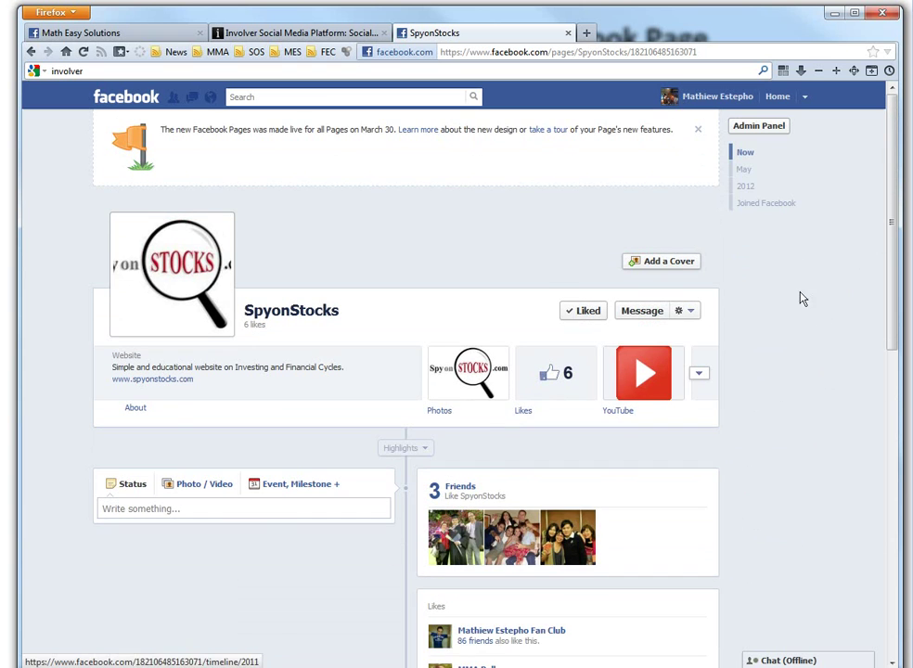
{"action": "scroll", "coordinate": [800, 325], "scroll_direction": "down", "scroll_amount": 3}
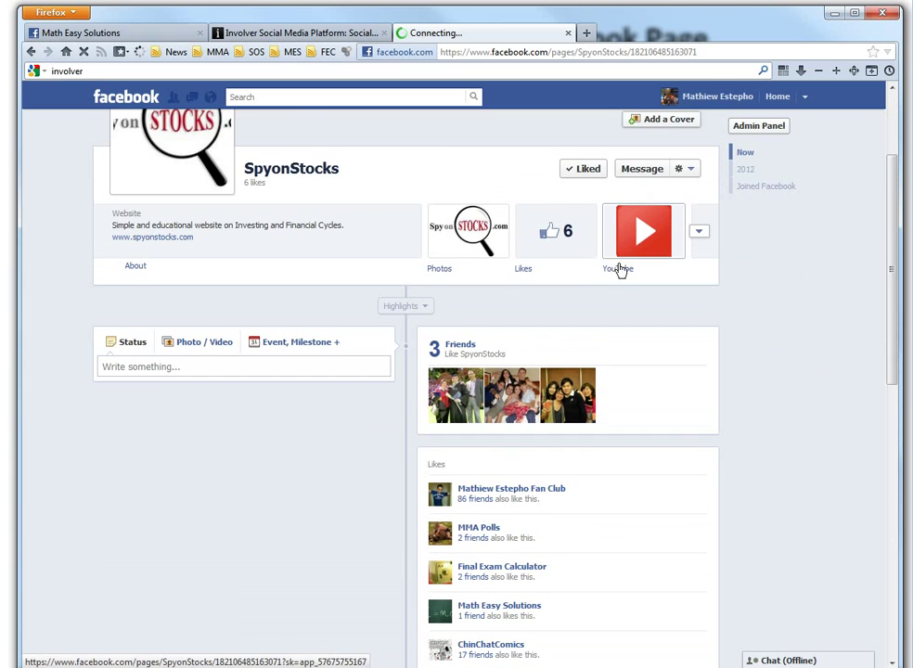
{"action": "scroll", "coordinate": [752, 316], "scroll_direction": "up", "scroll_amount": 2}
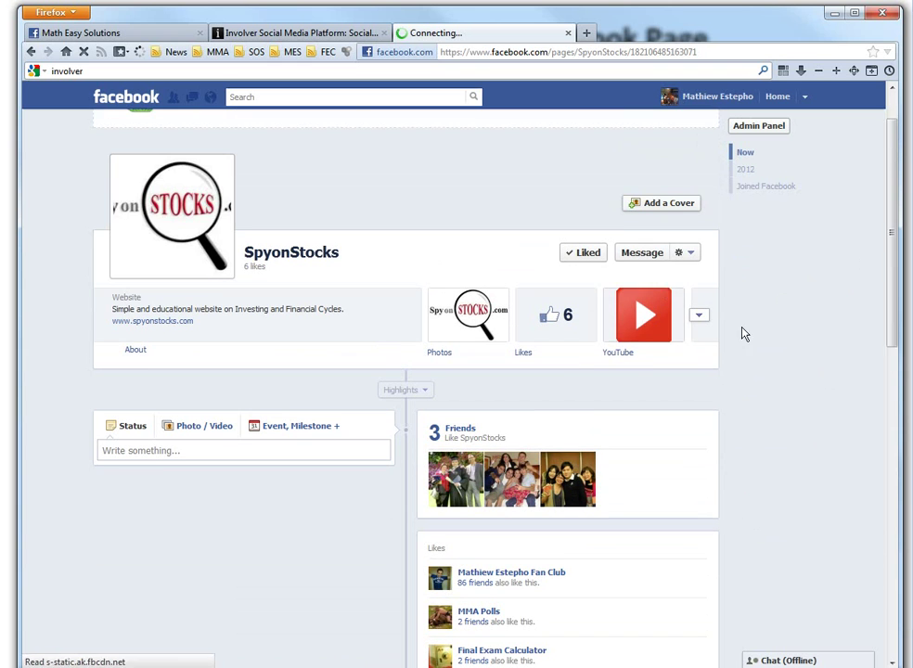
{"action": "left_click", "coordinate": [664, 322]}
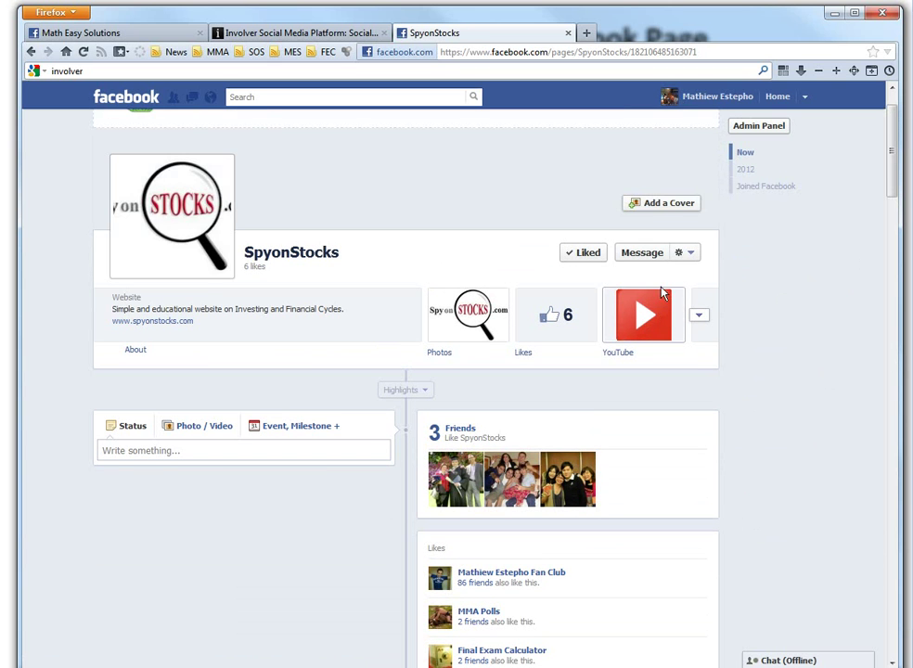
Open the SpyonStocks YouTube tab and expand the Hyperbola video's full description
{"action": "left_click", "coordinate": [644, 320]}
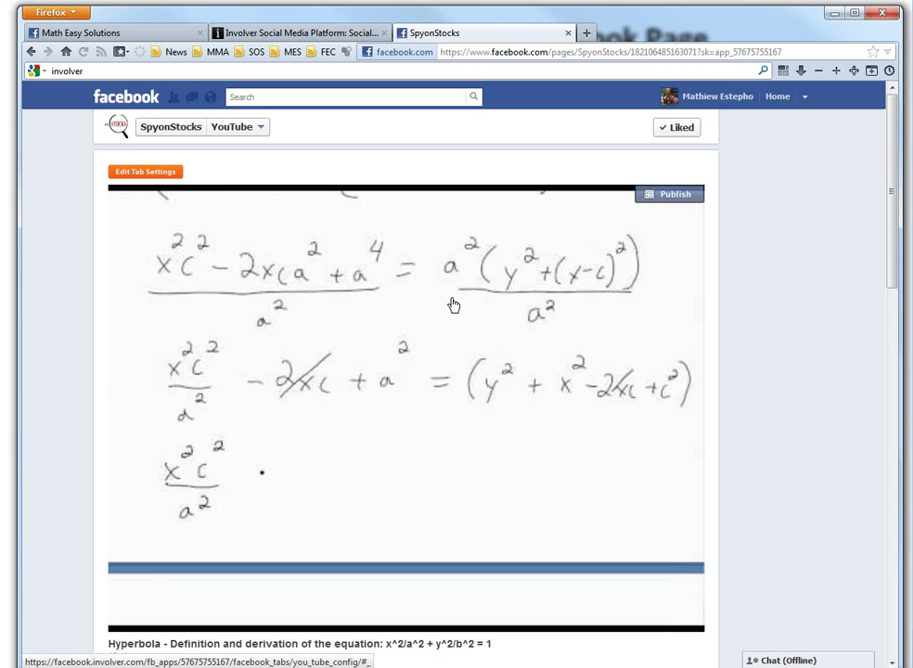
{"action": "scroll", "coordinate": [777, 270], "scroll_direction": "down", "scroll_amount": 3}
{"action": "scroll", "coordinate": [777, 270], "scroll_direction": "down", "scroll_amount": 2}
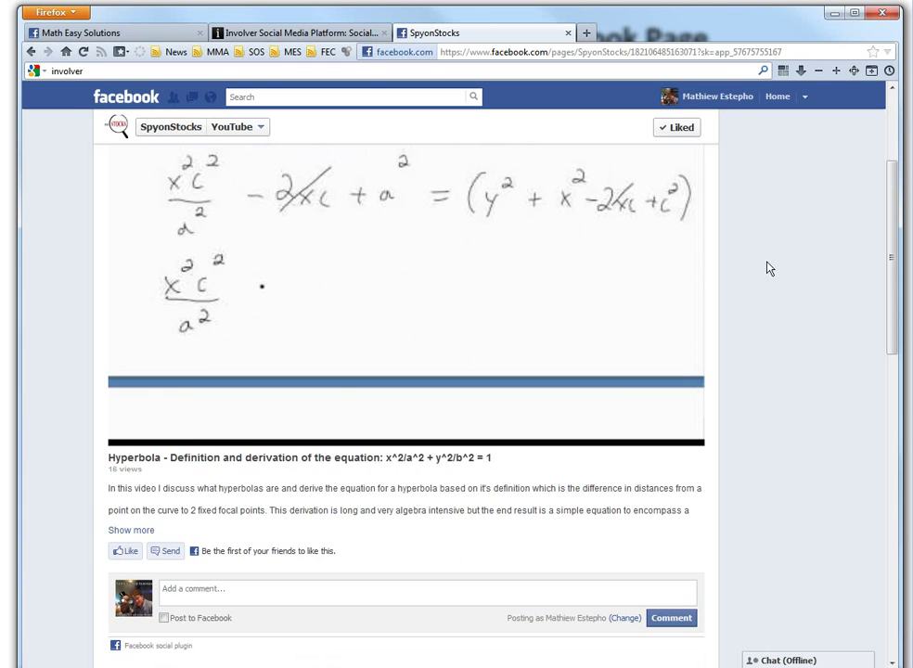
{"action": "scroll", "coordinate": [776, 329], "scroll_direction": "down", "scroll_amount": 3}
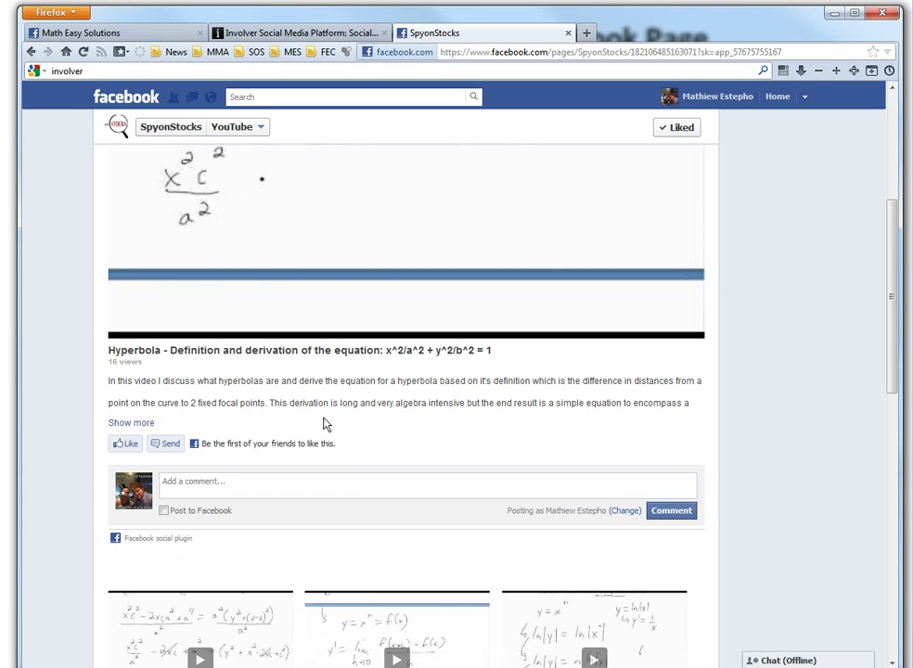
{"action": "left_click", "coordinate": [141, 423]}
{"action": "scroll", "coordinate": [738, 495], "scroll_direction": "down", "scroll_amount": 6}
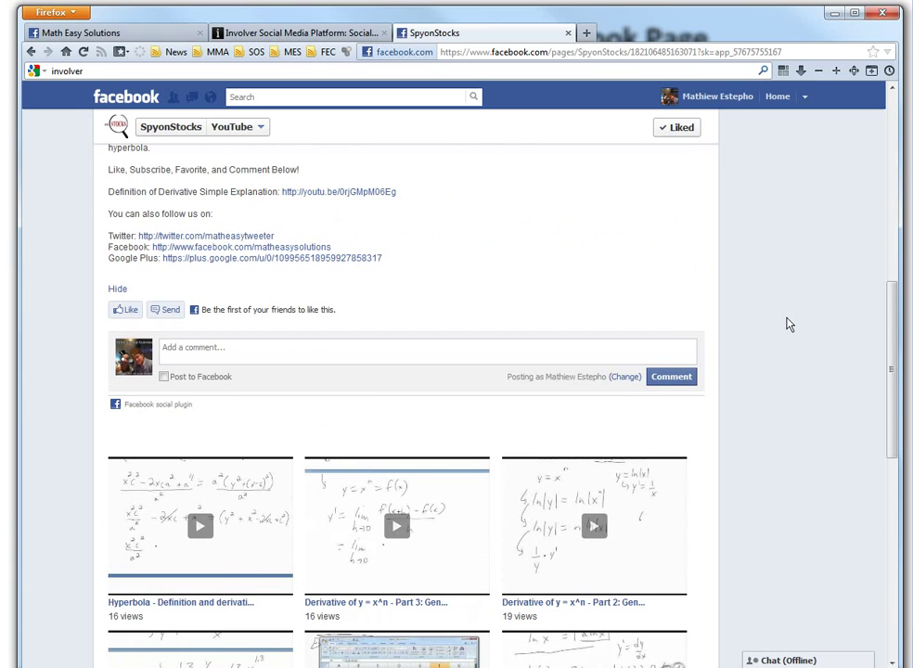
{"action": "scroll", "coordinate": [786, 324], "scroll_direction": "up", "scroll_amount": 15}
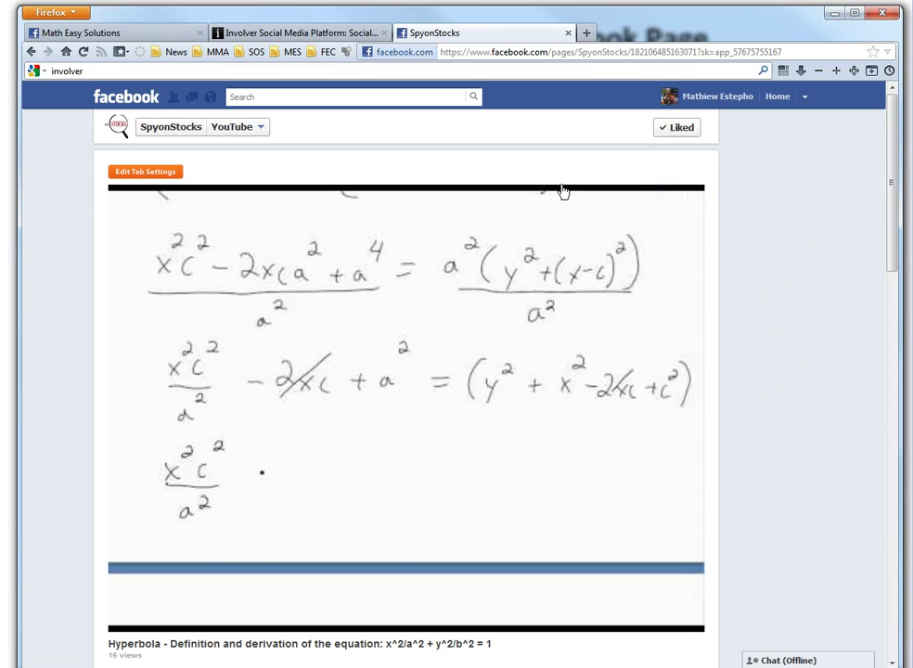
Set Featured Video to Latest Video in Edit Tab Settings, save, and return
{"action": "left_click", "coordinate": [149, 173]}
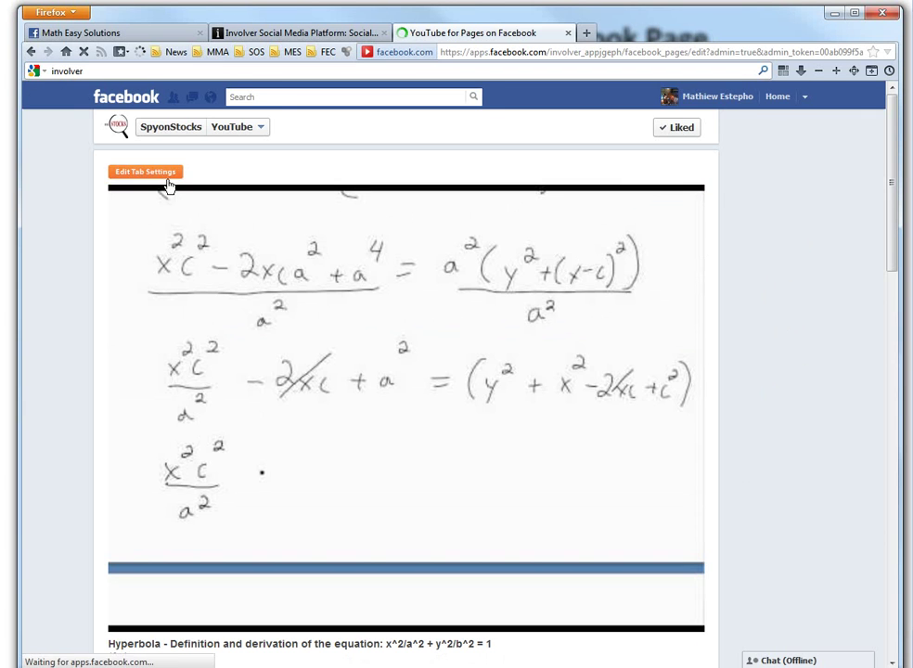
{"action": "left_click", "coordinate": [178, 390]}
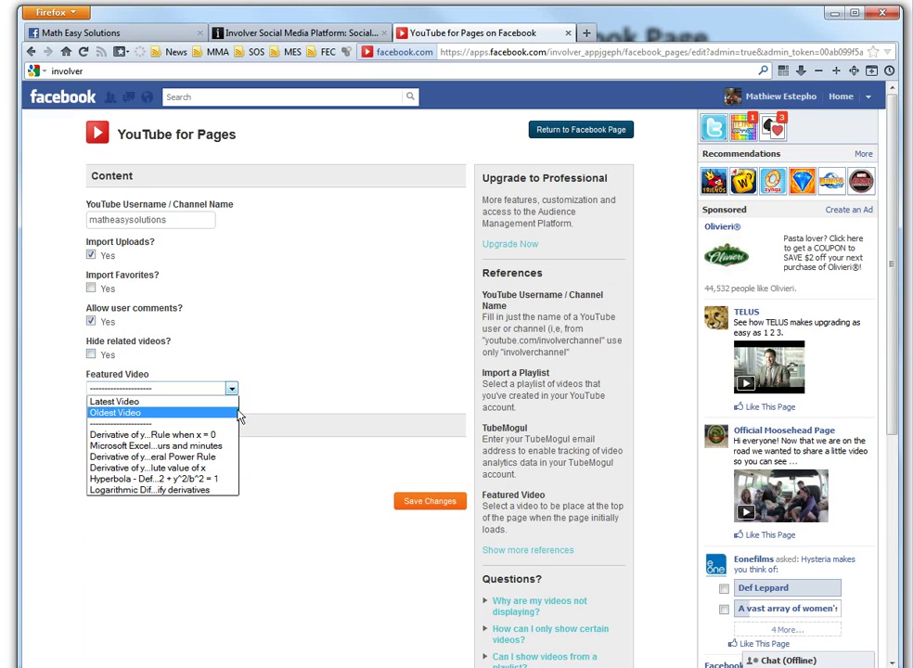
{"action": "left_click", "coordinate": [267, 363]}
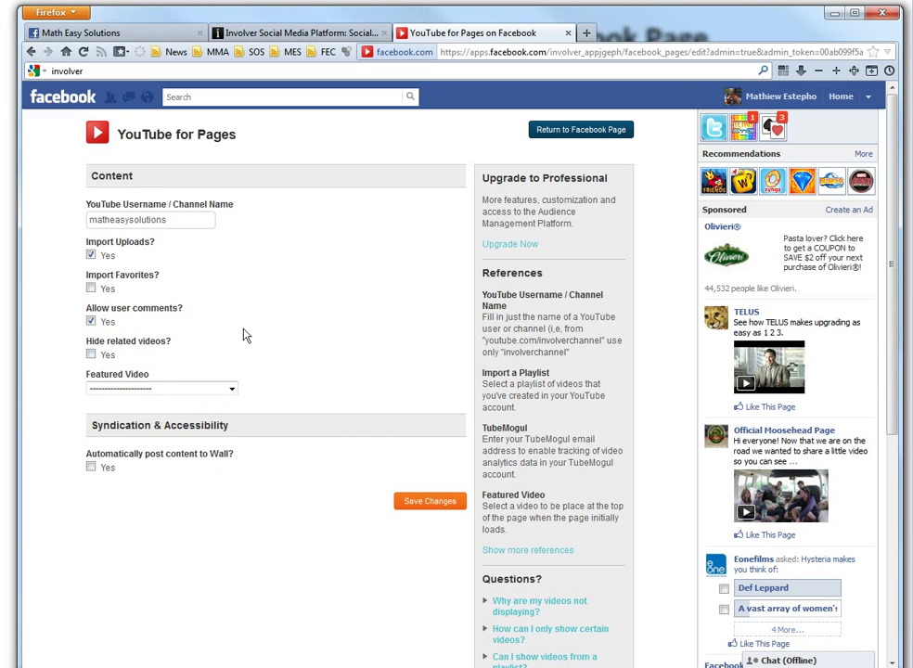
{"action": "left_click", "coordinate": [188, 390]}
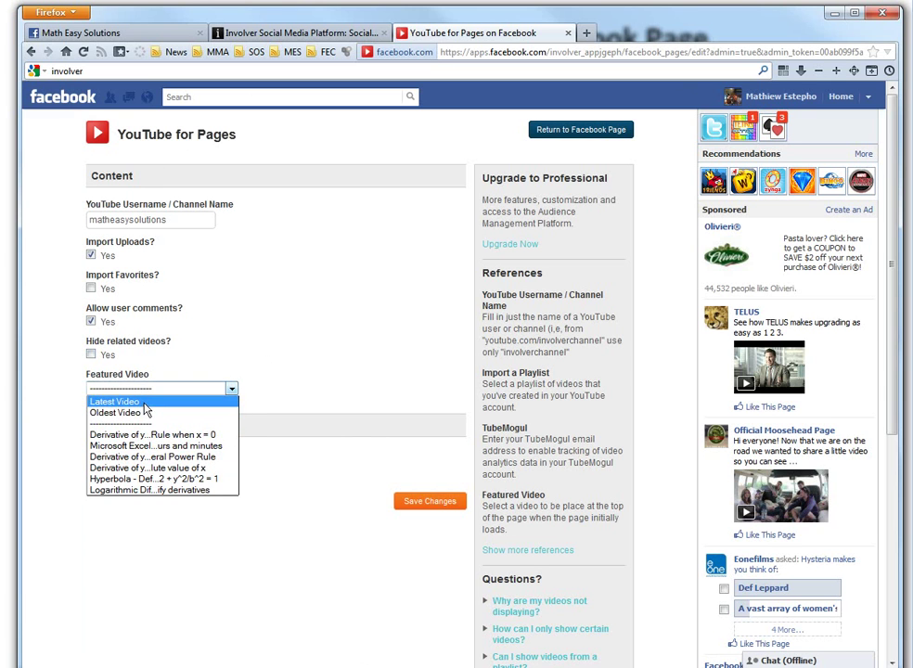
{"action": "left_click", "coordinate": [144, 401]}
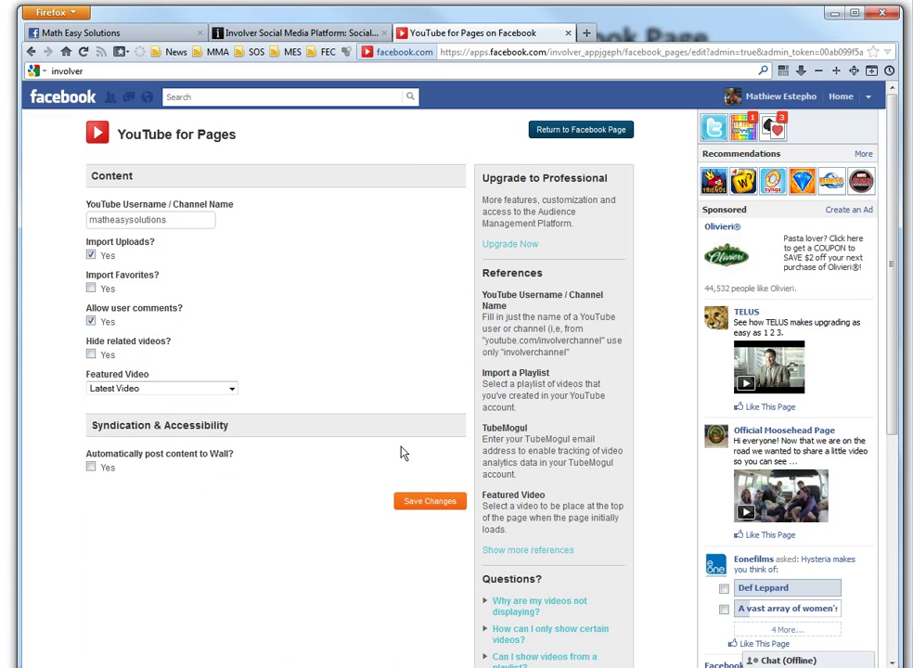
{"action": "left_click", "coordinate": [427, 509]}
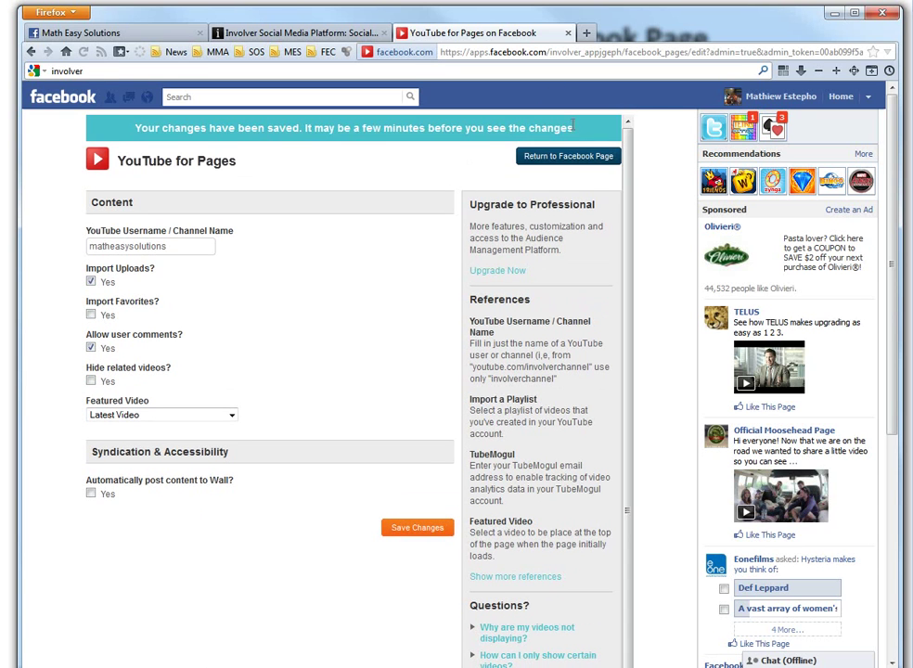
{"action": "left_click", "coordinate": [555, 158]}
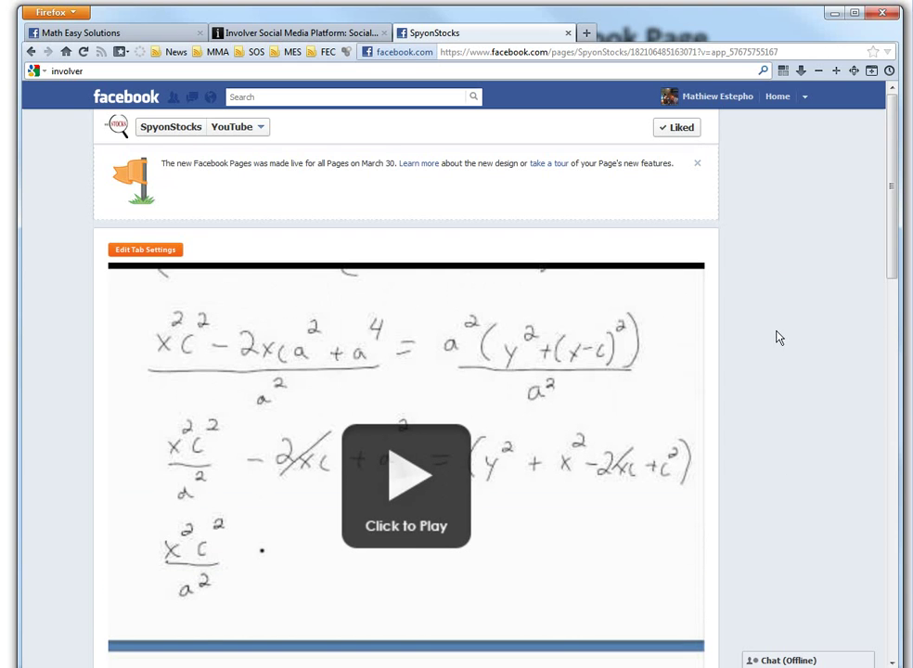
Go to the SpyonStocks Edit Page apps list via the admin panel
{"action": "left_click", "coordinate": [162, 129]}
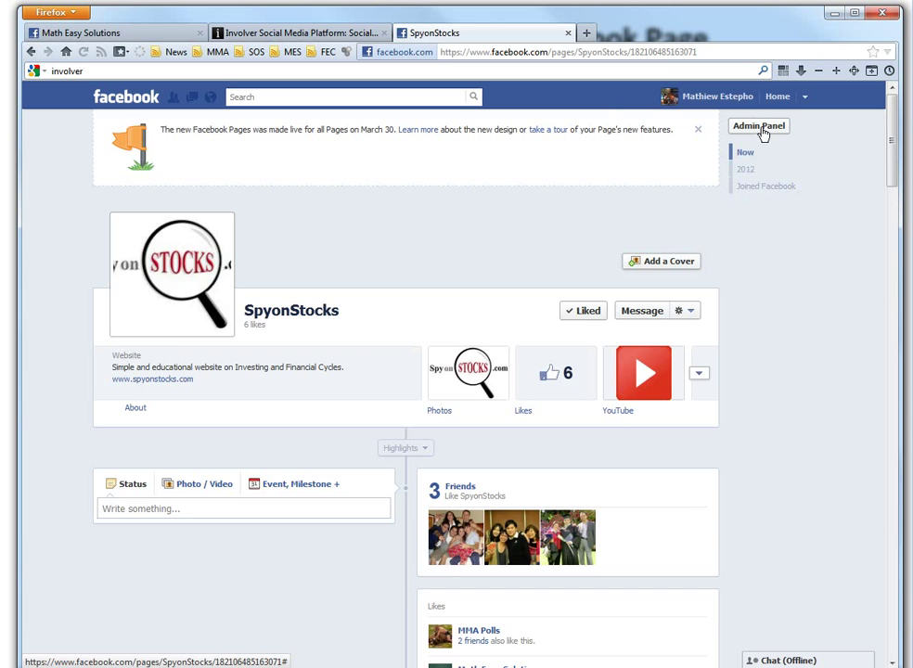
{"action": "left_click", "coordinate": [760, 127]}
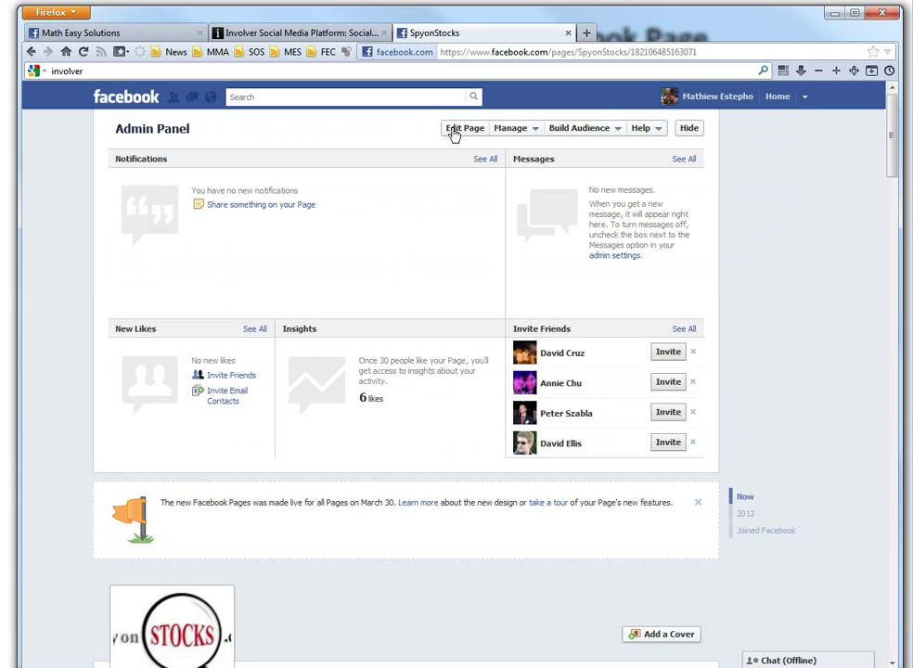
{"action": "left_click", "coordinate": [459, 131]}
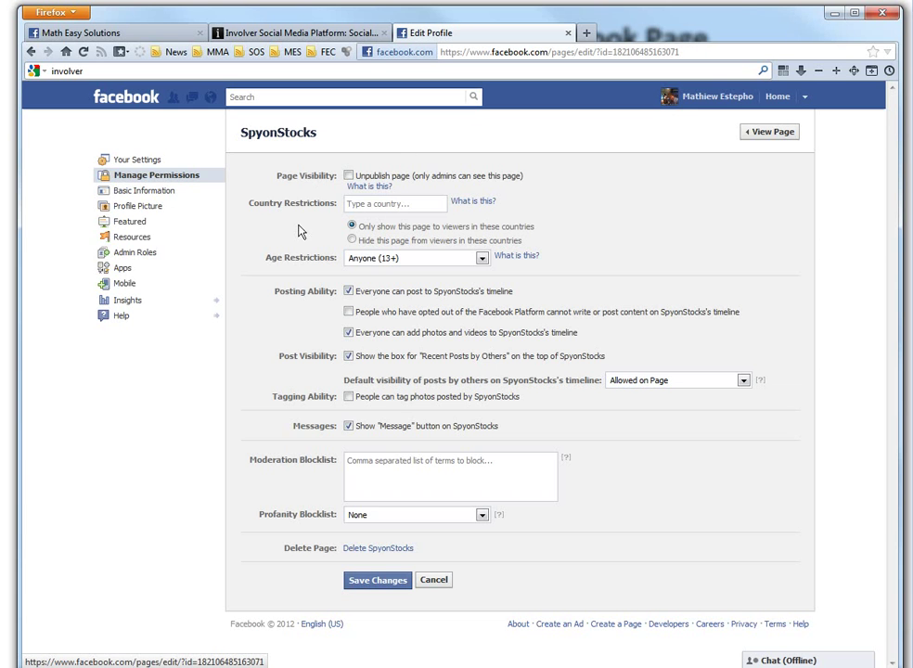
{"action": "mouse_move", "coordinate": [133, 257]}
{"action": "left_mouse_down"}
{"action": "mouse_move", "coordinate": [131, 276]}
{"action": "mouse_move", "coordinate": [133, 268]}
{"action": "left_mouse_up"}
{"action": "left_click", "coordinate": [130, 267]}
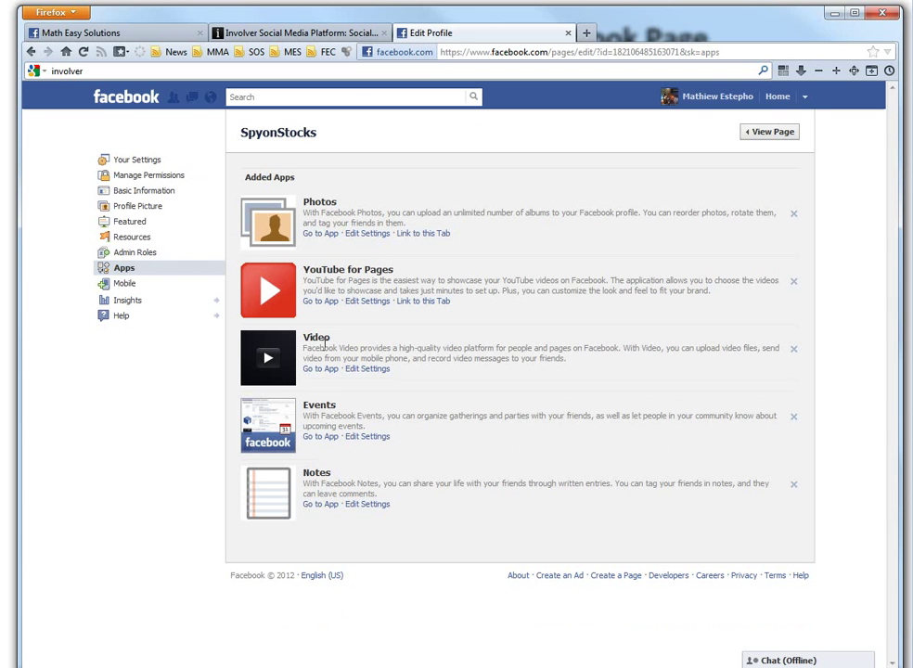
Remove the YouTube for Pages tab, confirm, and view the page again
{"action": "left_click", "coordinate": [370, 303]}
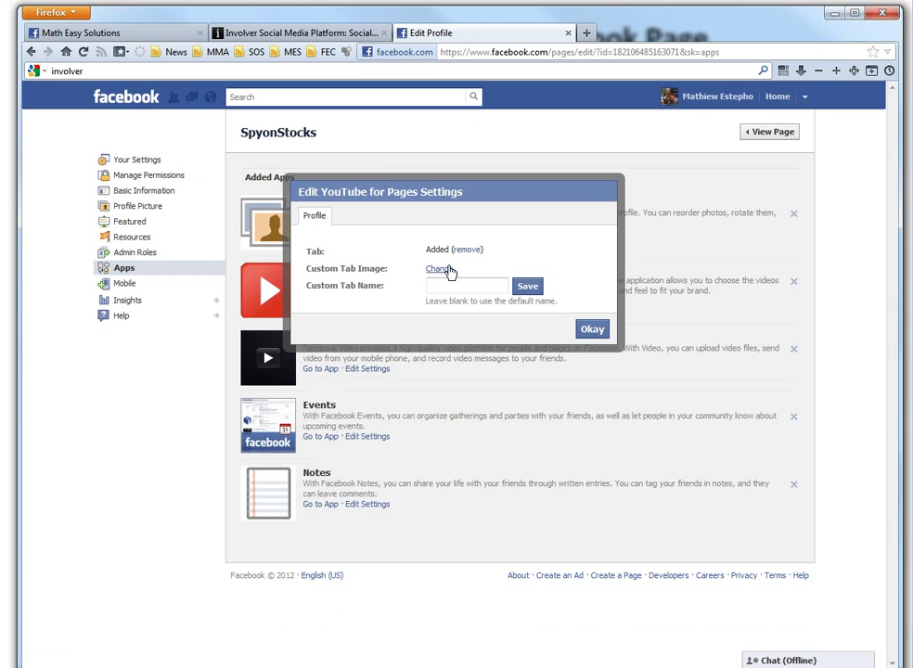
{"action": "left_click", "coordinate": [467, 250]}
{"action": "left_click", "coordinate": [593, 311]}
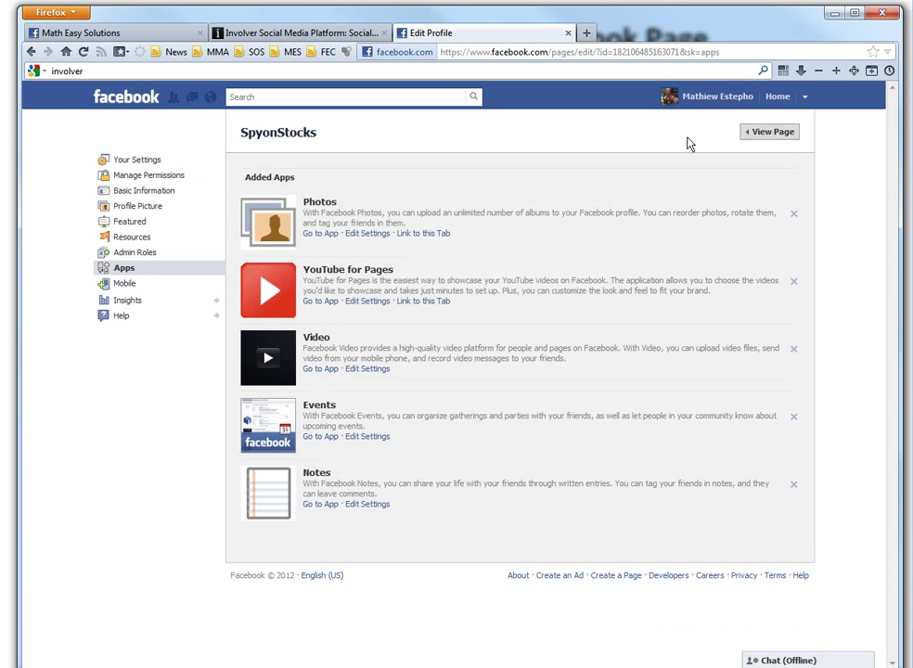
{"action": "left_click", "coordinate": [766, 133]}
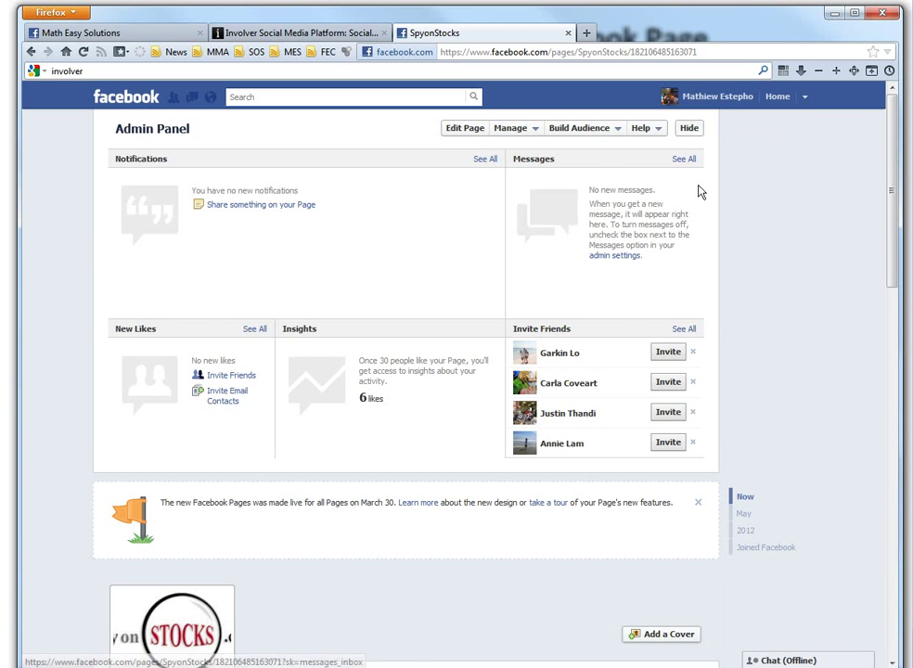
Hide the admin panel and expand the app row showing only Photos and Likes
{"action": "left_click", "coordinate": [688, 130]}
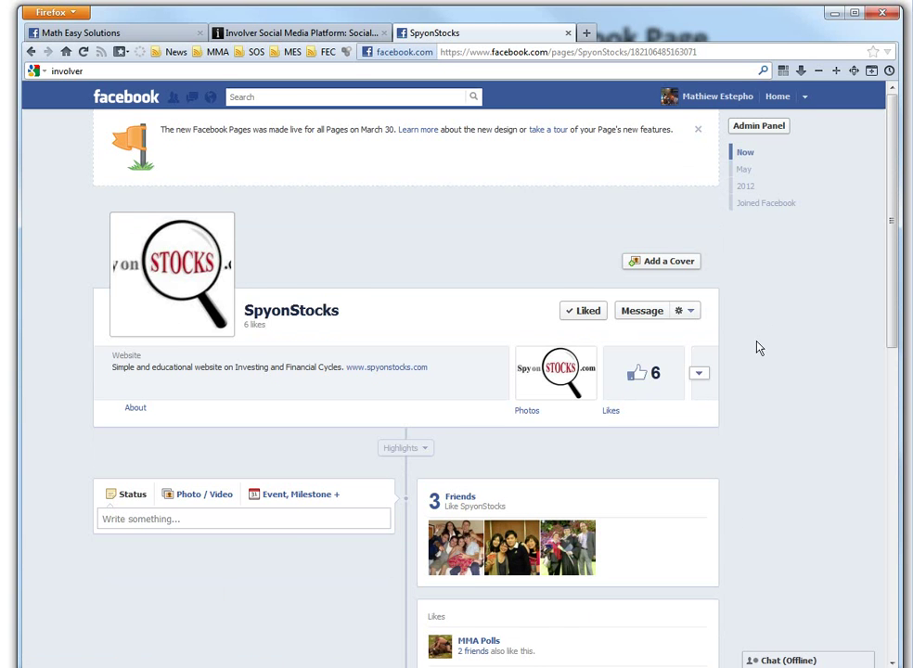
{"action": "left_click", "coordinate": [699, 282]}
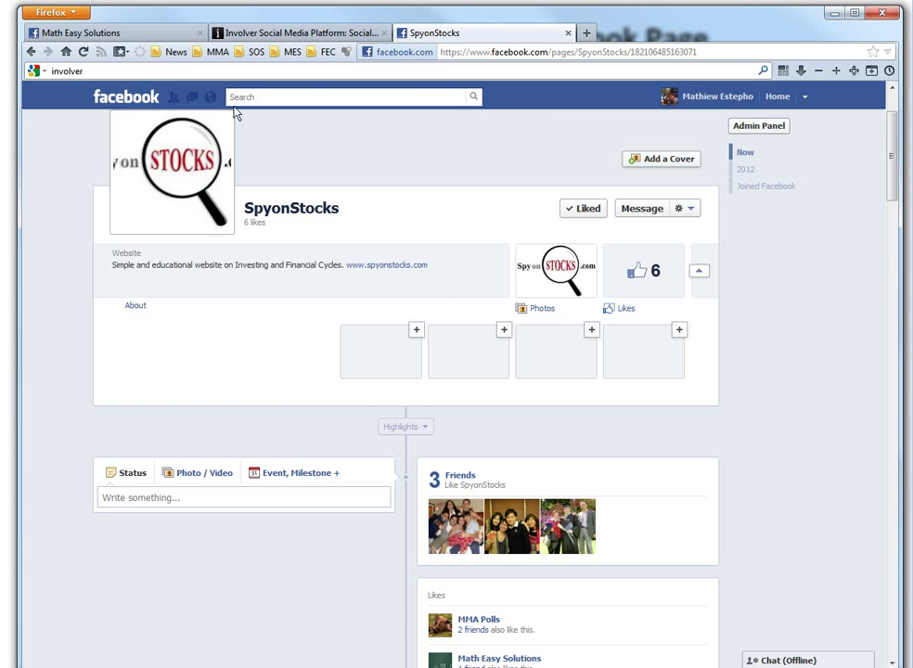
Return to the Math Easy Solutions page and scroll its timeline, confirming the YouTube and Twitter tiles remain
{"action": "key", "text": "ctrl+Tab"}
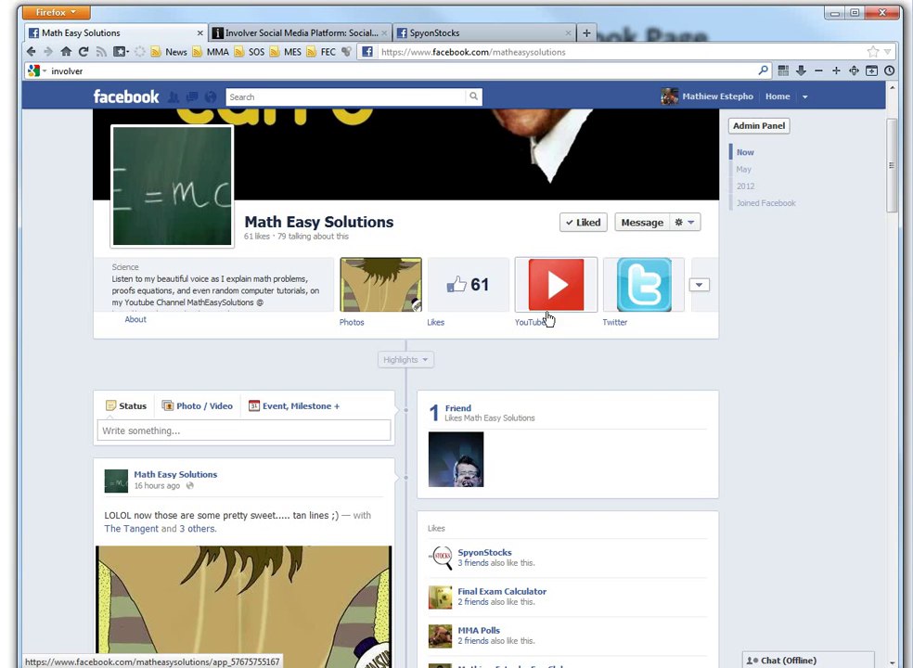
{"action": "scroll", "coordinate": [758, 422], "scroll_direction": "up", "scroll_amount": 1}
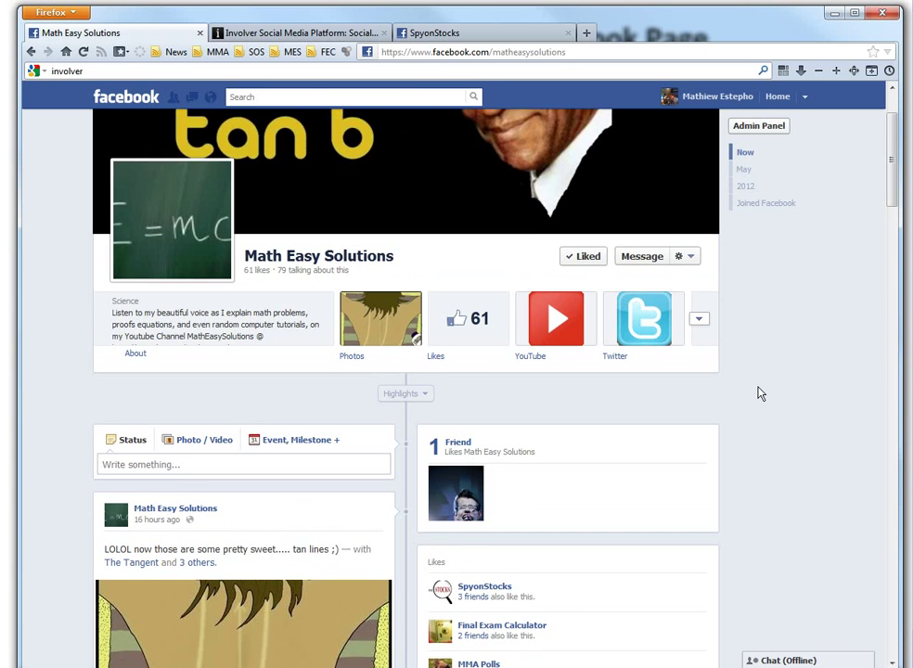
{"action": "scroll", "coordinate": [768, 318], "scroll_direction": "down", "scroll_amount": 2}
{"action": "scroll", "coordinate": [766, 334], "scroll_direction": "down", "scroll_amount": 1}
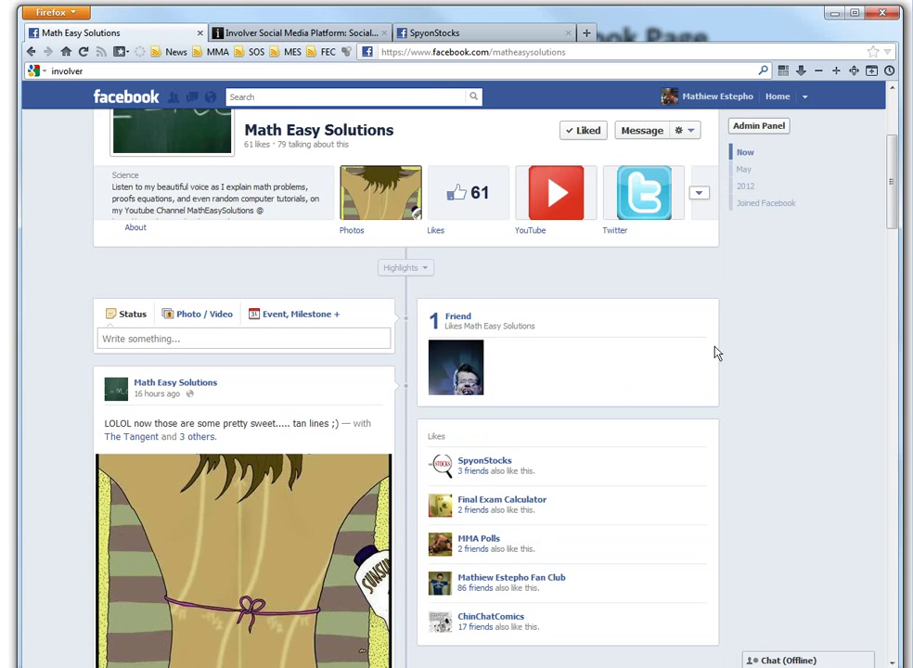
{"action": "scroll", "coordinate": [739, 314], "scroll_direction": "up", "scroll_amount": 2}
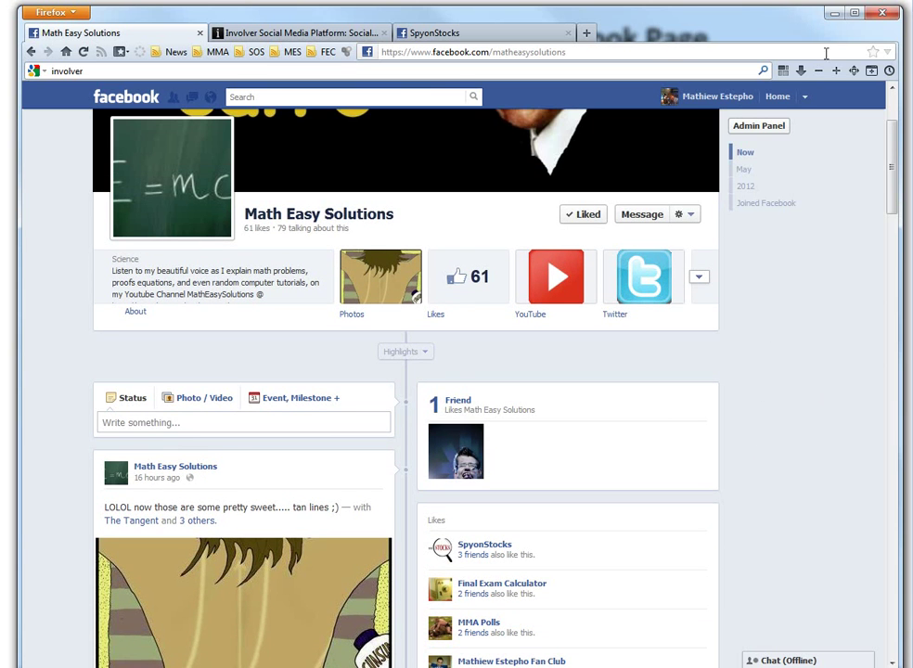